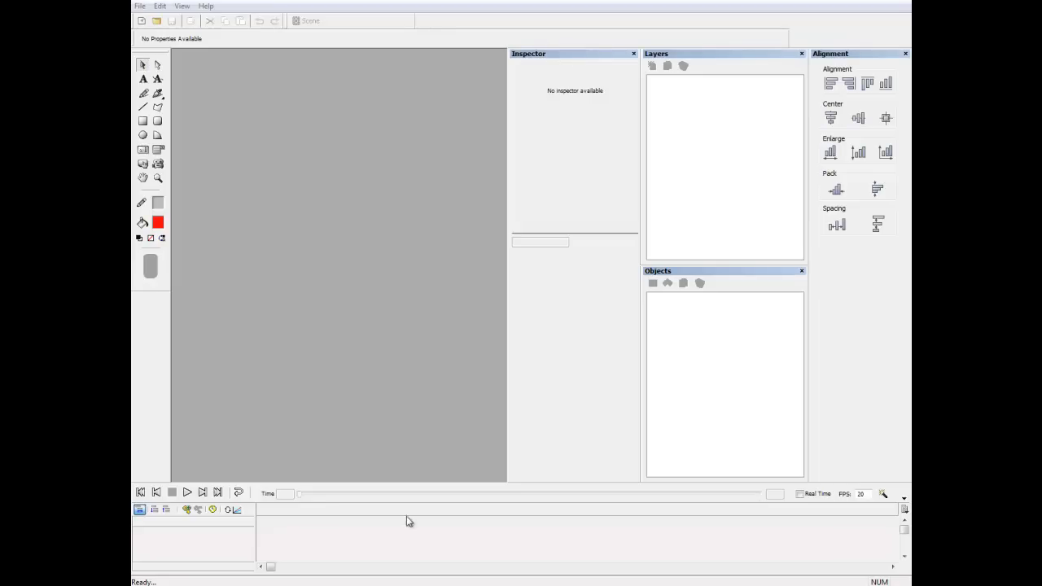
Create a new document named "Hidden Bottom Dock Tutorial" with a transparent background.
click(141, 22)
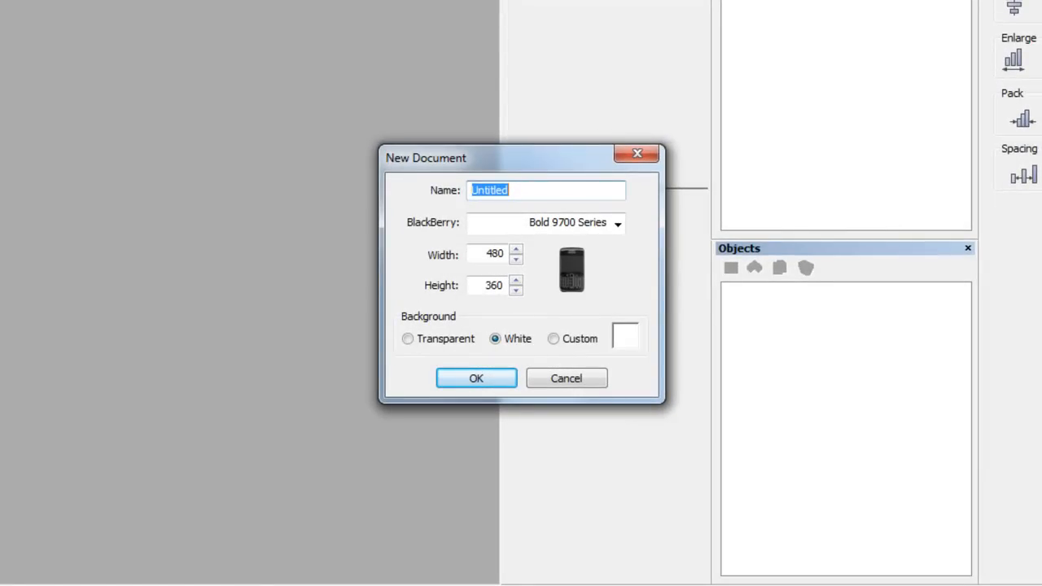
text(Hidden Bottom Dock Tutoria)
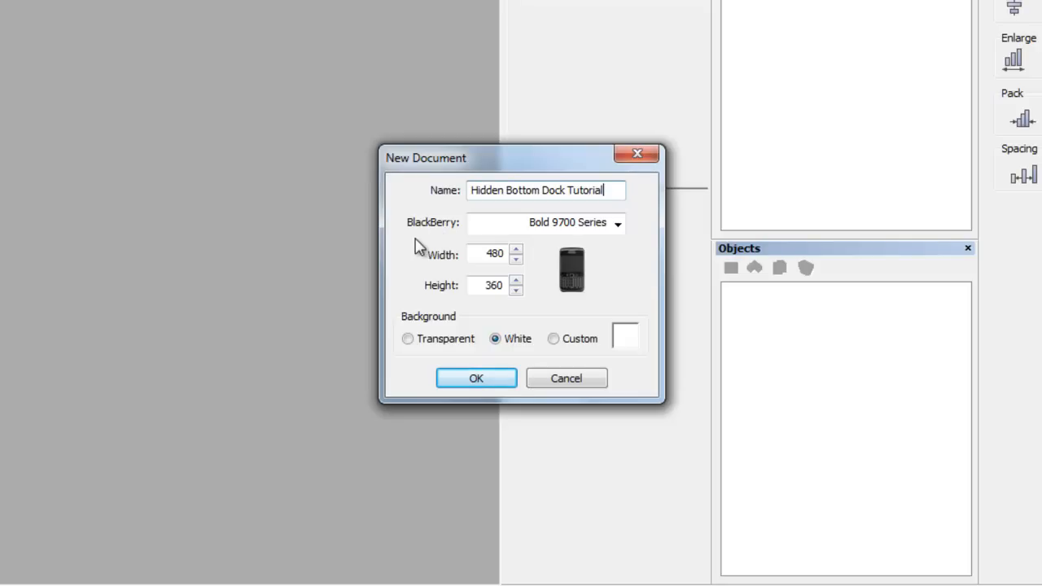
click(409, 339)
click(483, 386)
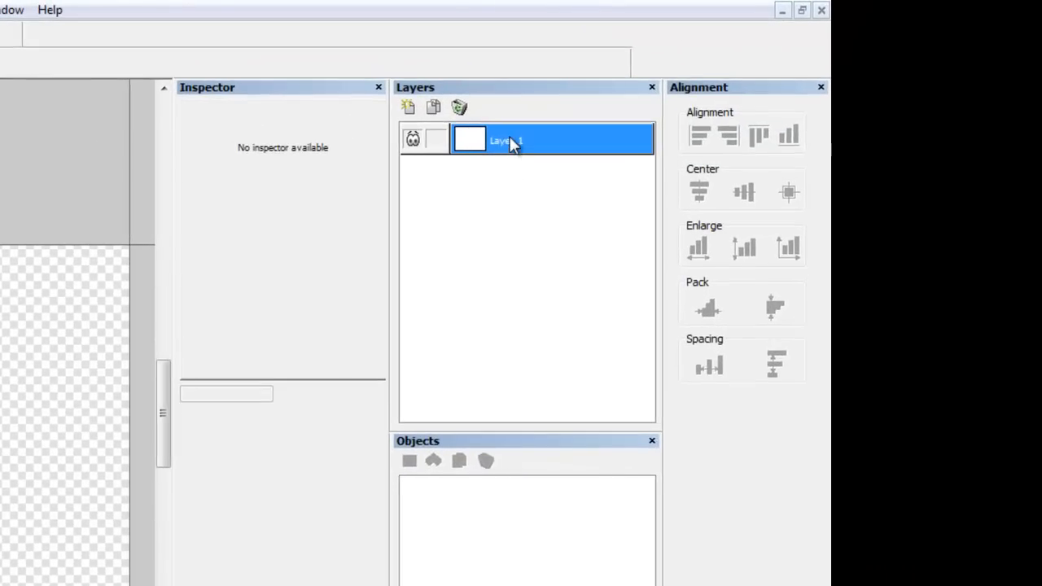
Rename the first layer to Left.
right_click(511, 142)
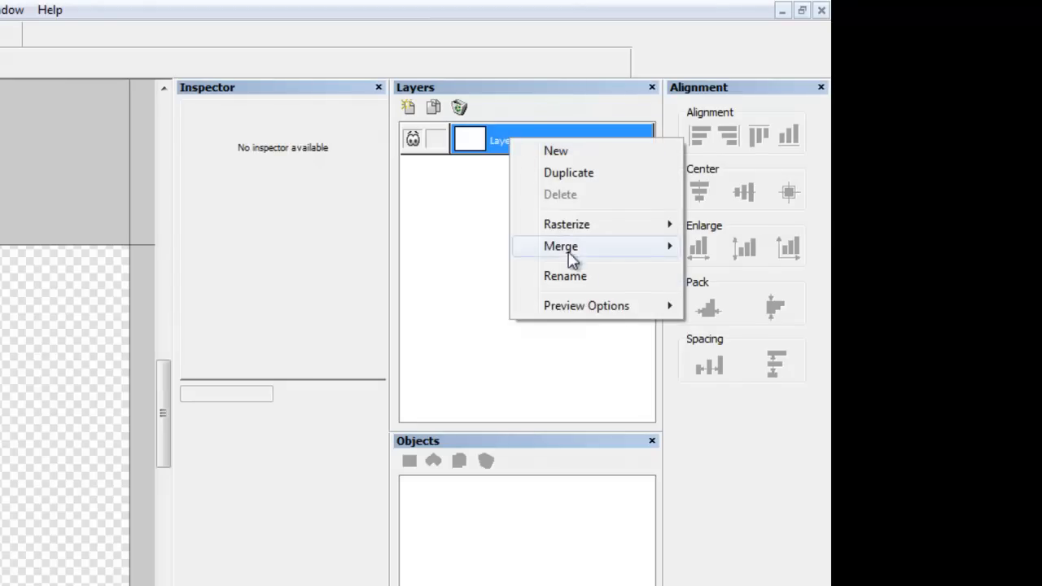
click(579, 280)
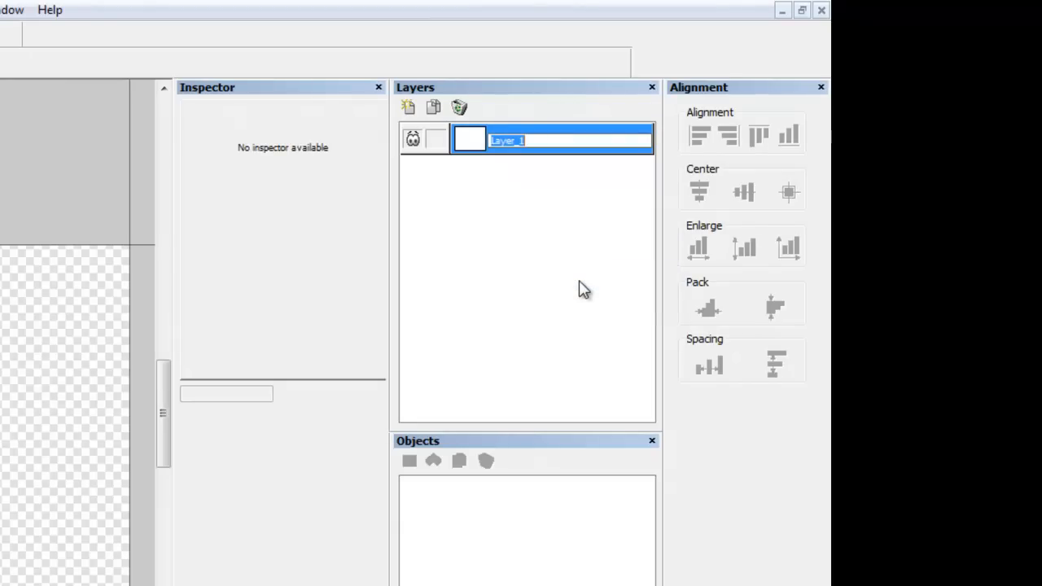
text(Left)
key(Return)
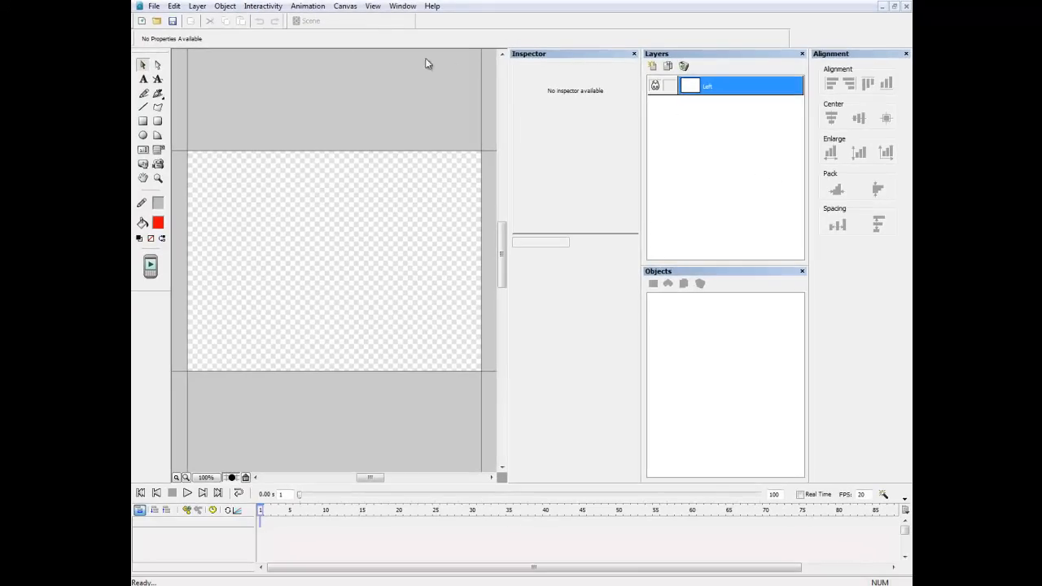
Add a new layer and rename it Right.
click(198, 7)
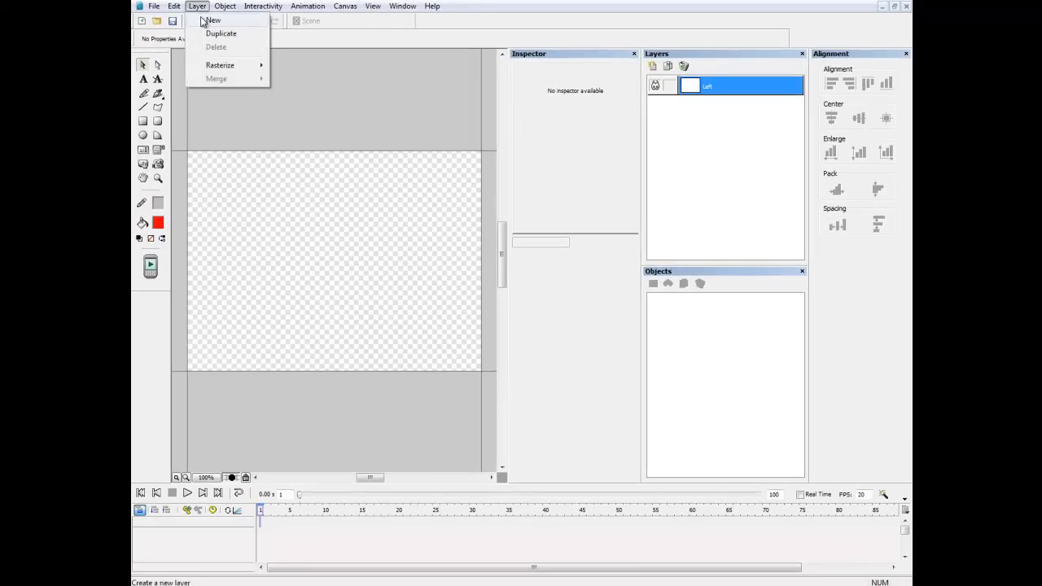
click(213, 19)
right_click(550, 140)
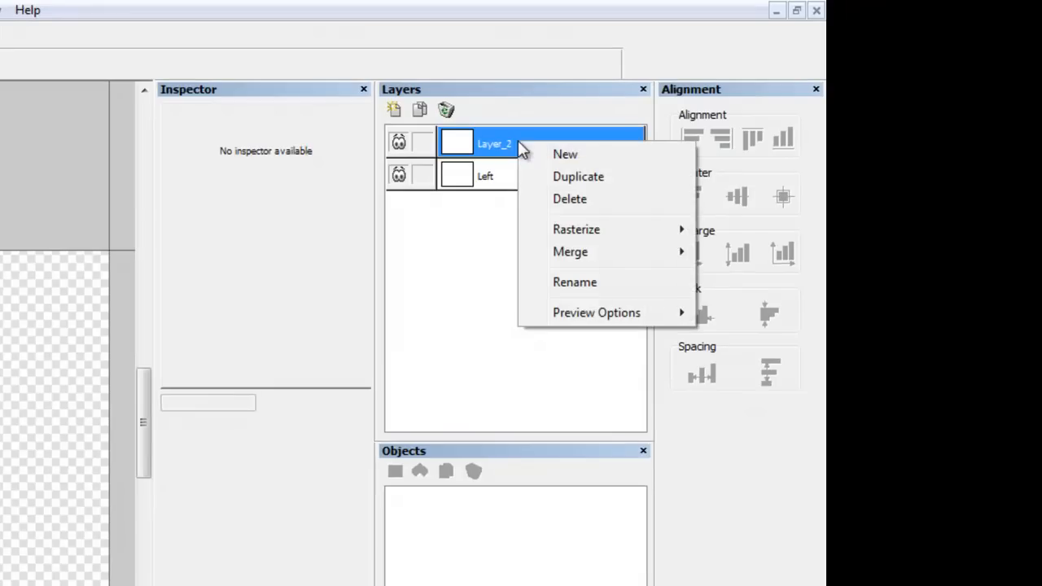
click(593, 266)
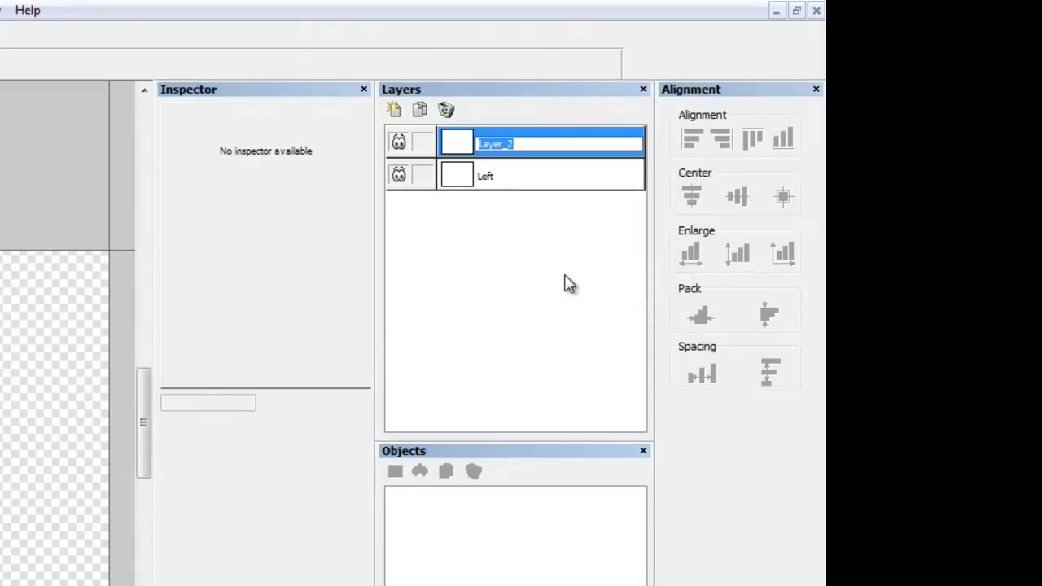
text(Right)
key(Return)
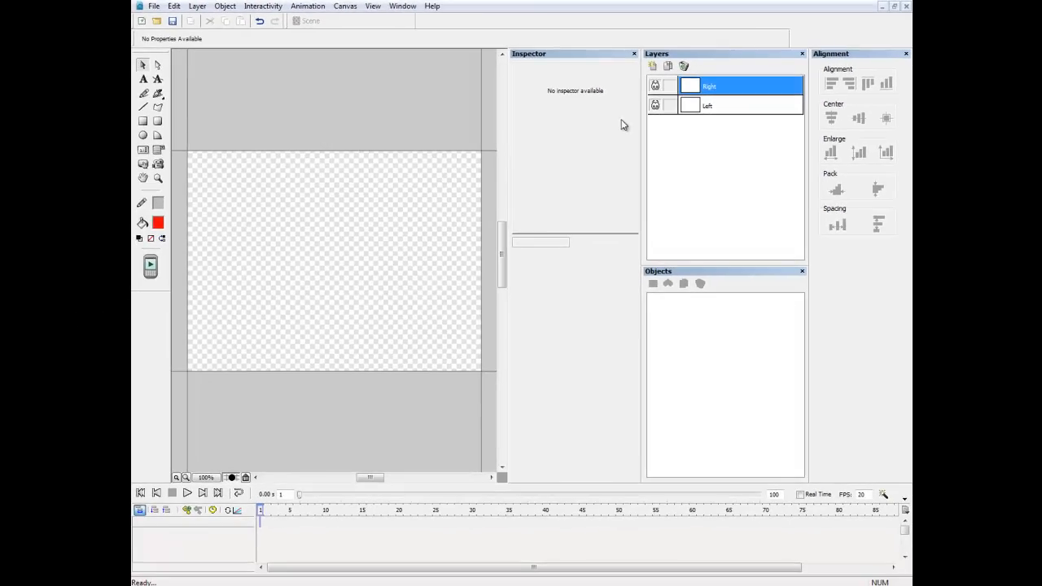
Duplicate the Right layer, rename the copy Rects, and move it to the bottom of the layer stack.
click(197, 6)
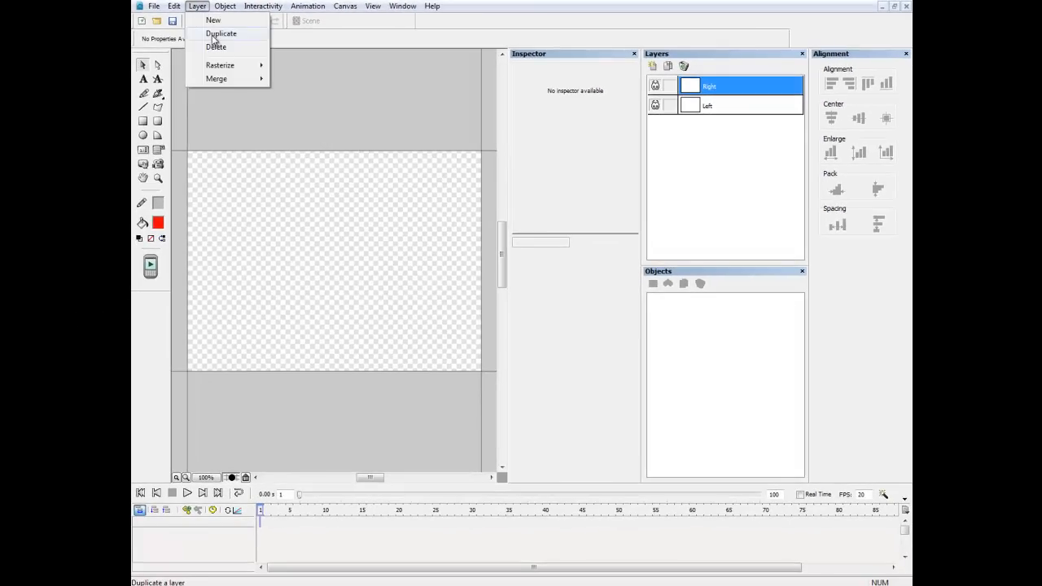
click(213, 19)
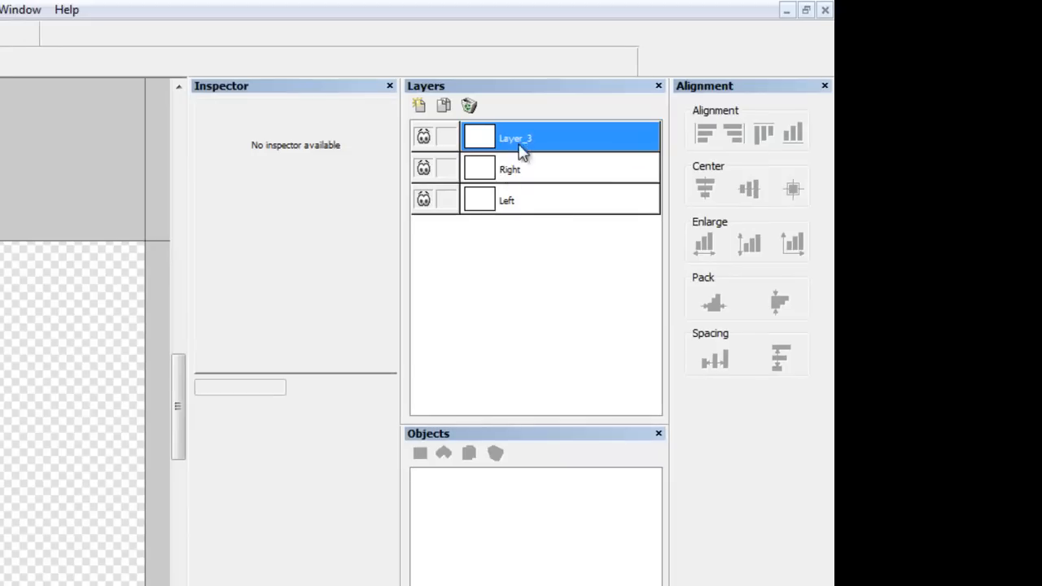
right_click(521, 149)
click(593, 284)
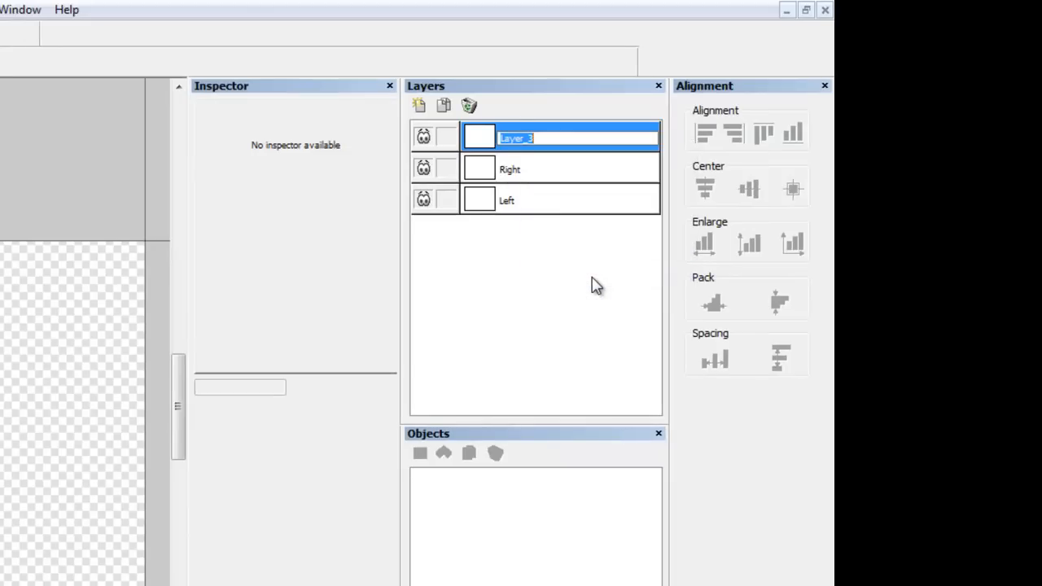
text(Rects)
key(Return)
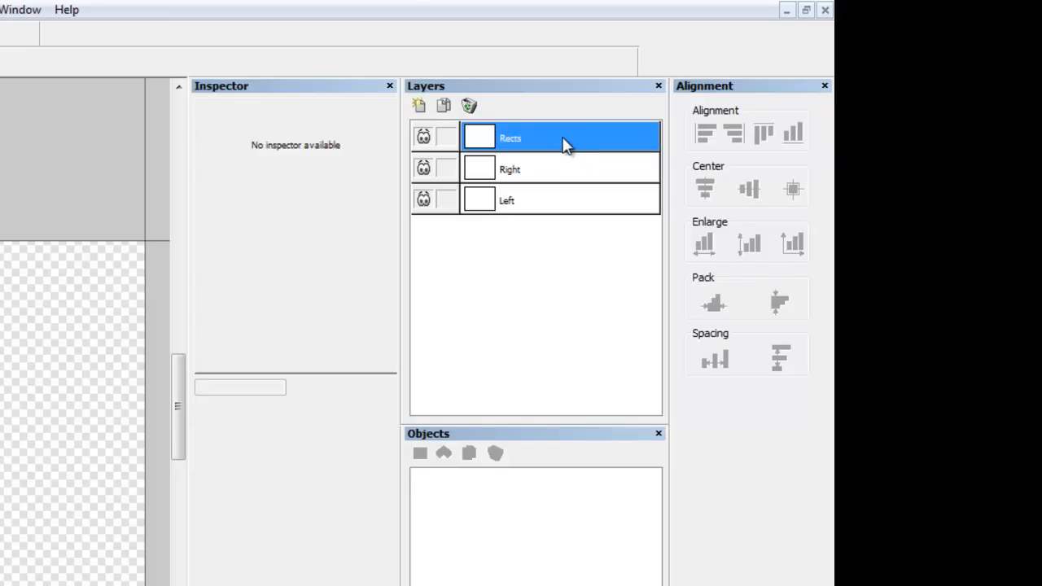
drag(567, 144, 570, 262)
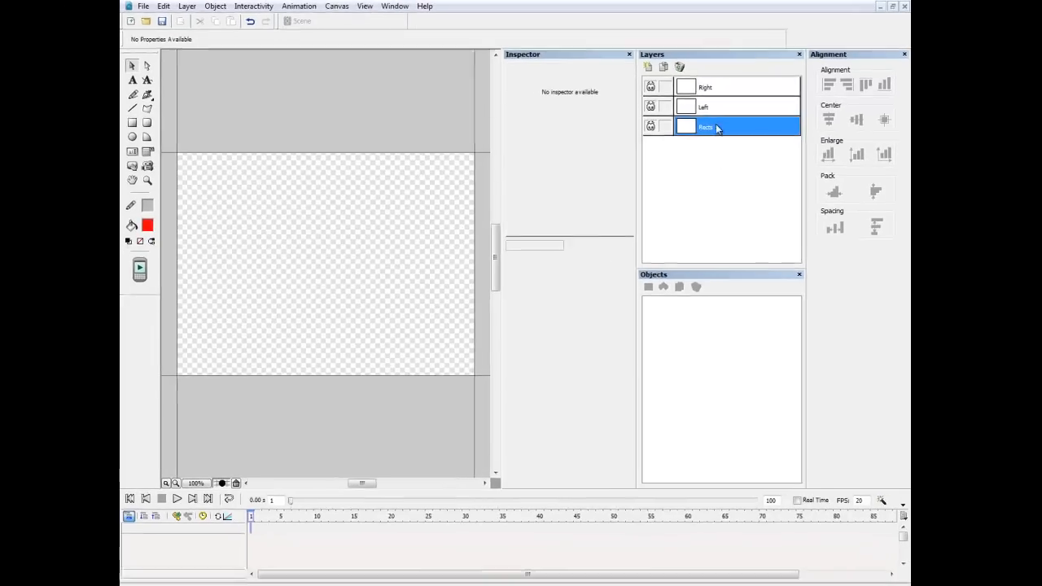
On the Left layer, place a theme button at the canvas's bottom-left set to Use Device Application Order.
click(720, 115)
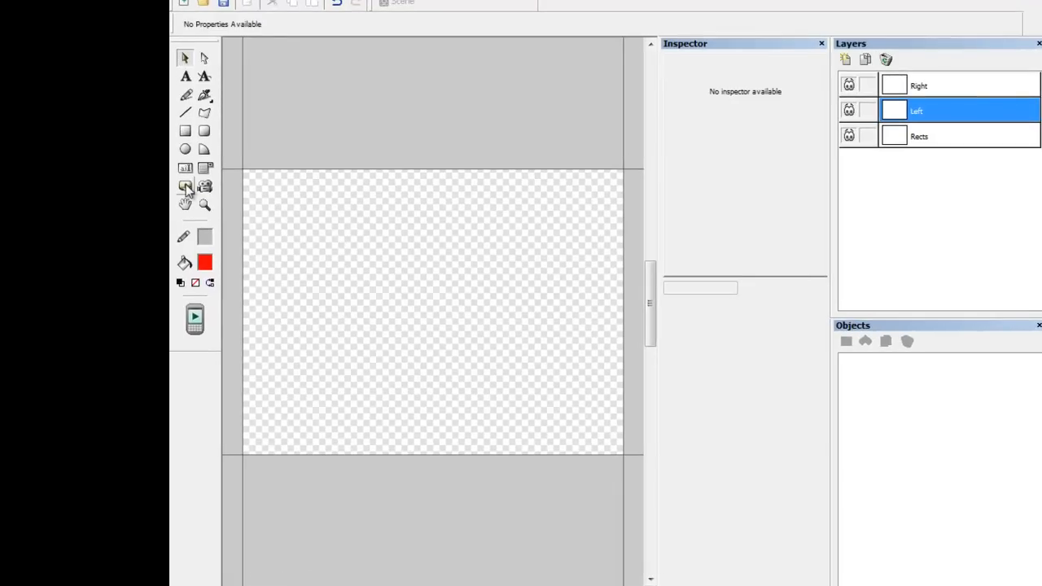
click(185, 187)
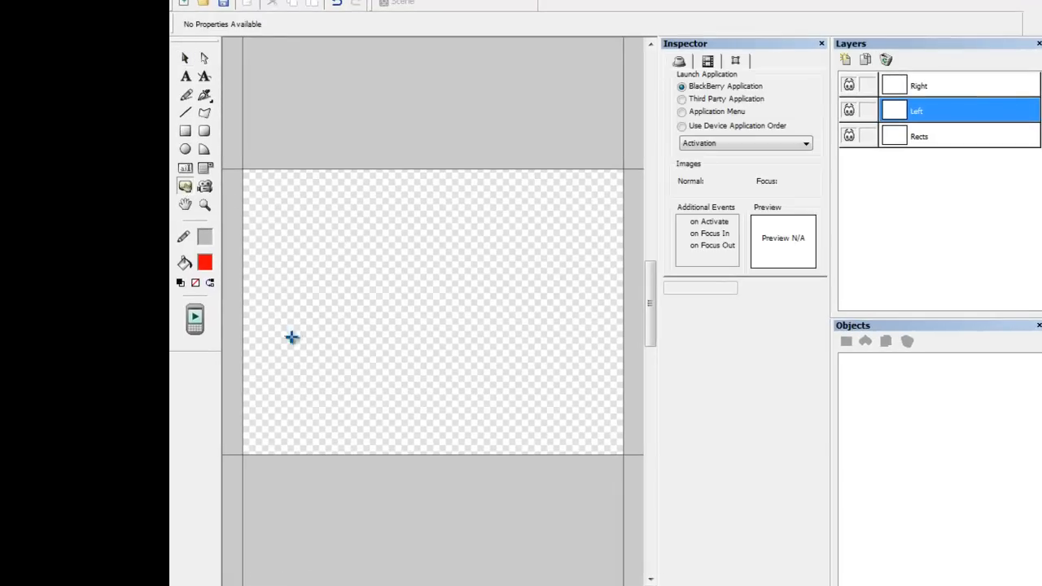
click(291, 438)
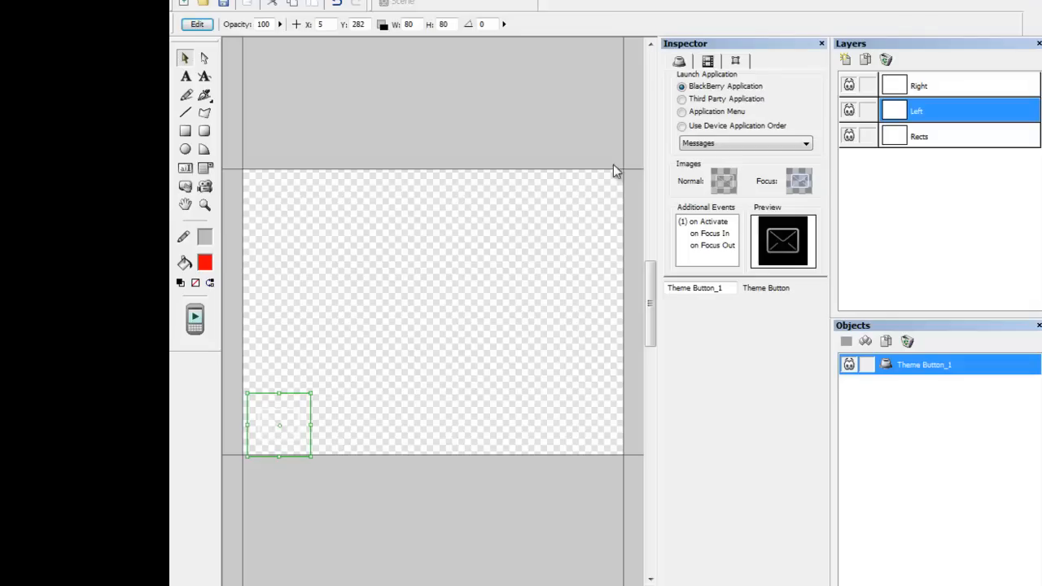
click(681, 126)
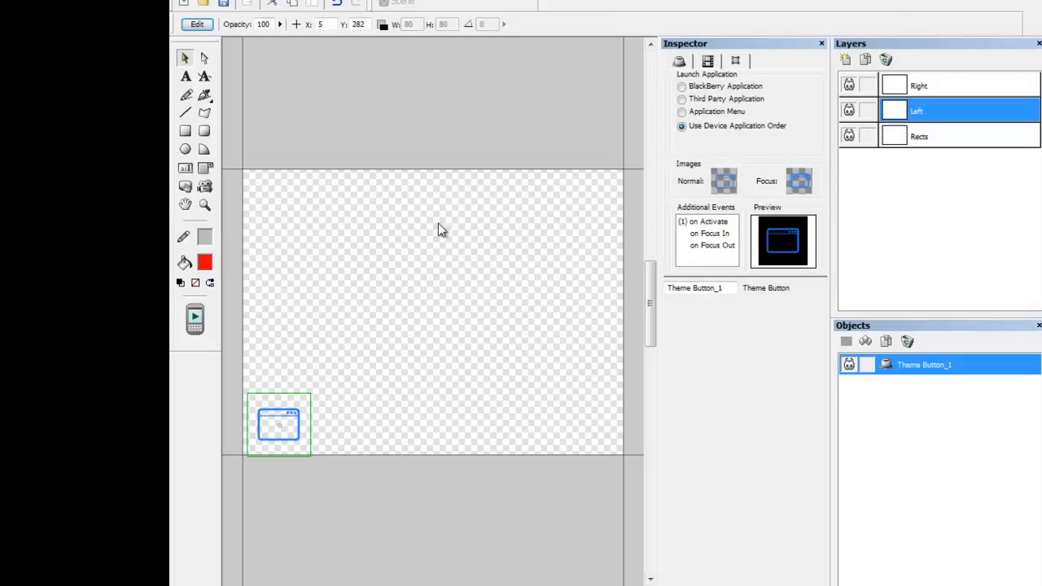
Place two more theme buttons to its right along the bottom, each set to Use Device Application Order.
click(186, 187)
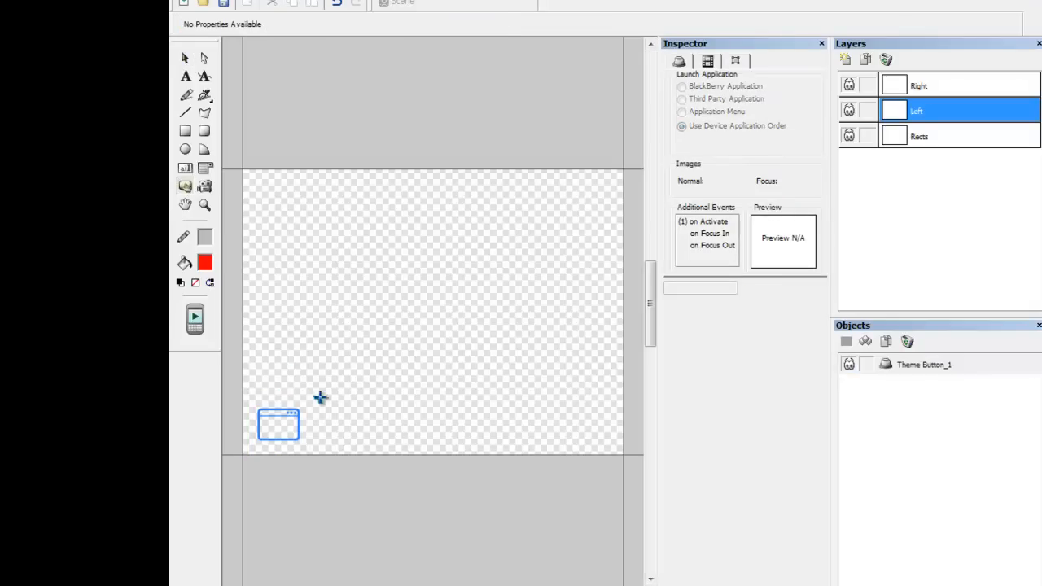
click(352, 436)
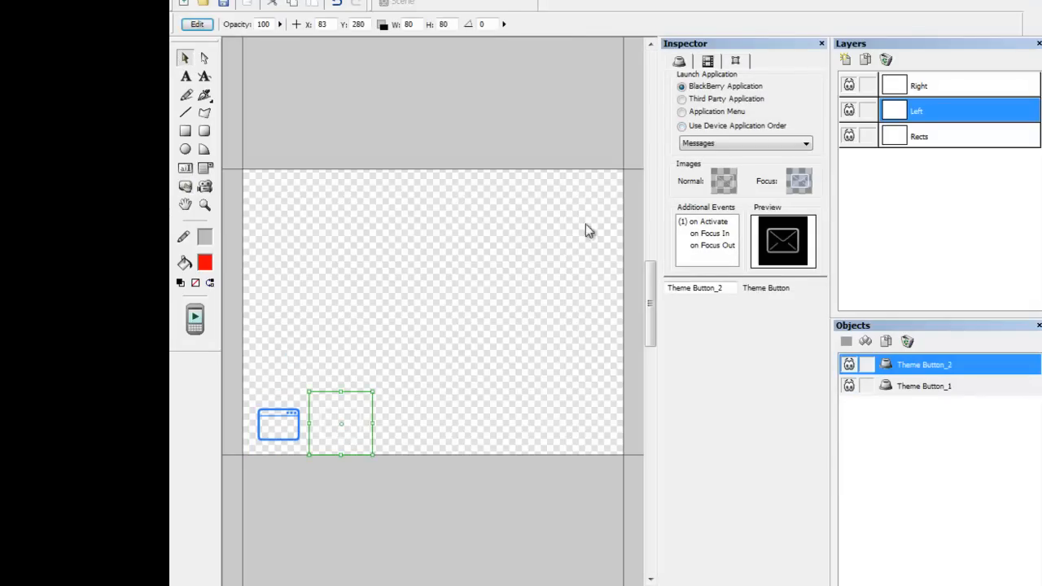
click(681, 126)
click(185, 187)
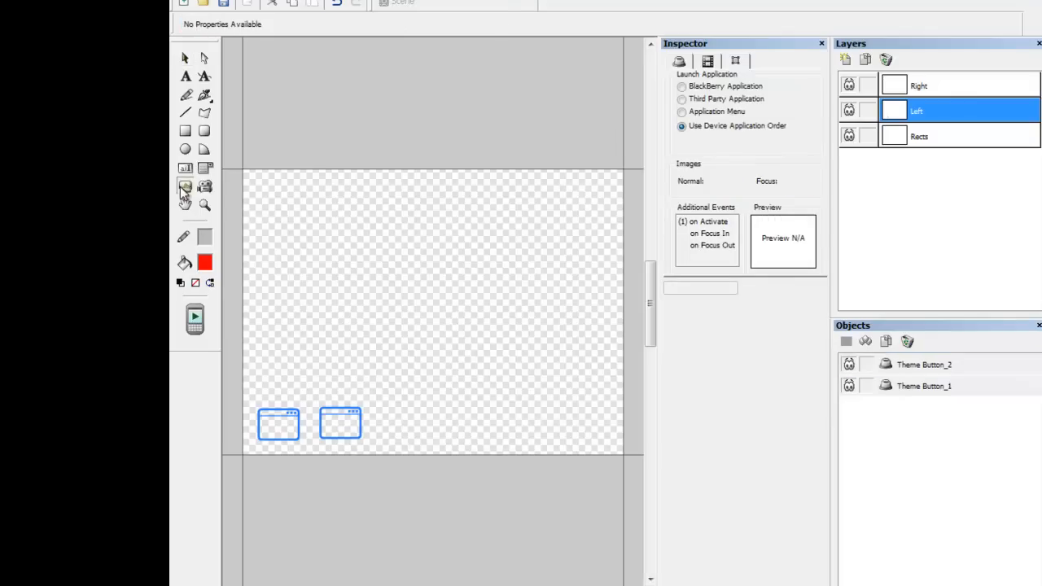
click(415, 437)
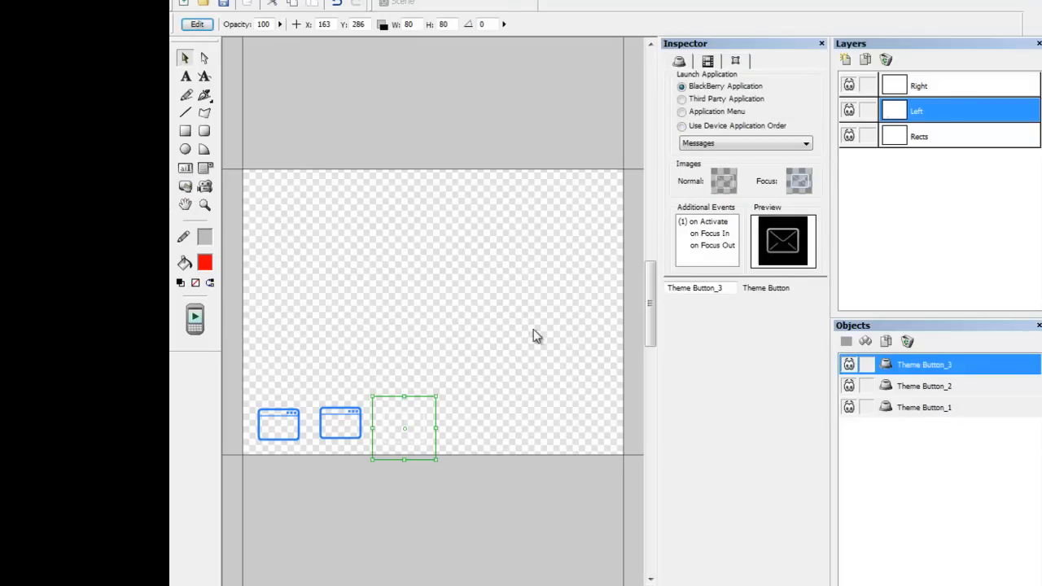
click(681, 126)
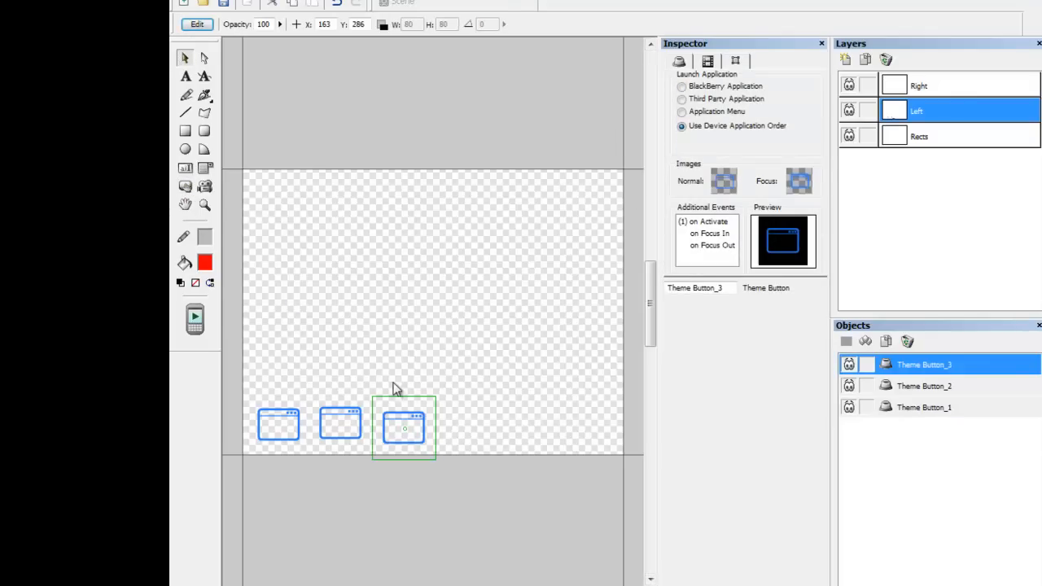
Position the first theme button at X 0, Y 280.
click(276, 400)
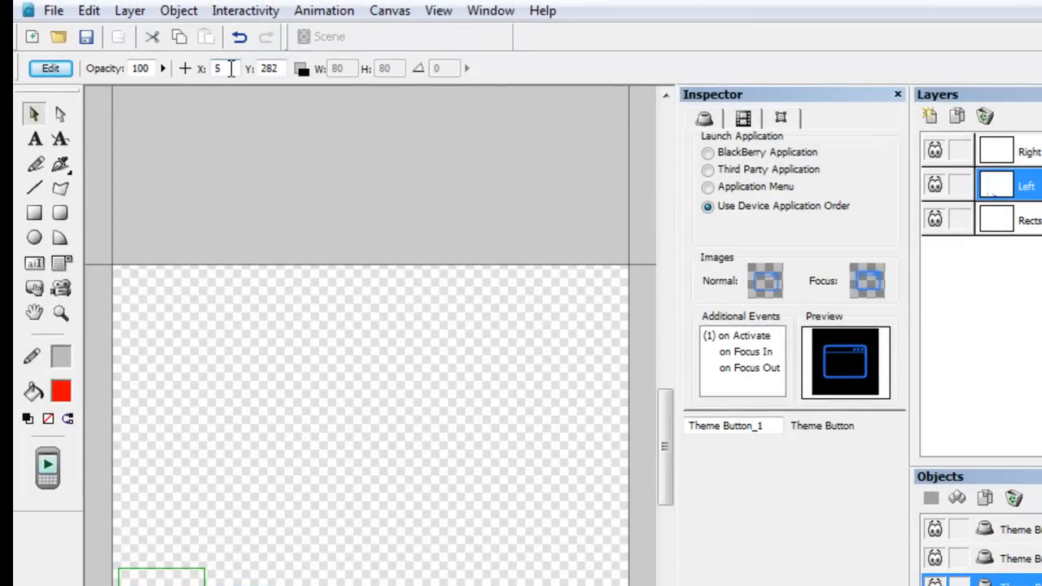
click(210, 69)
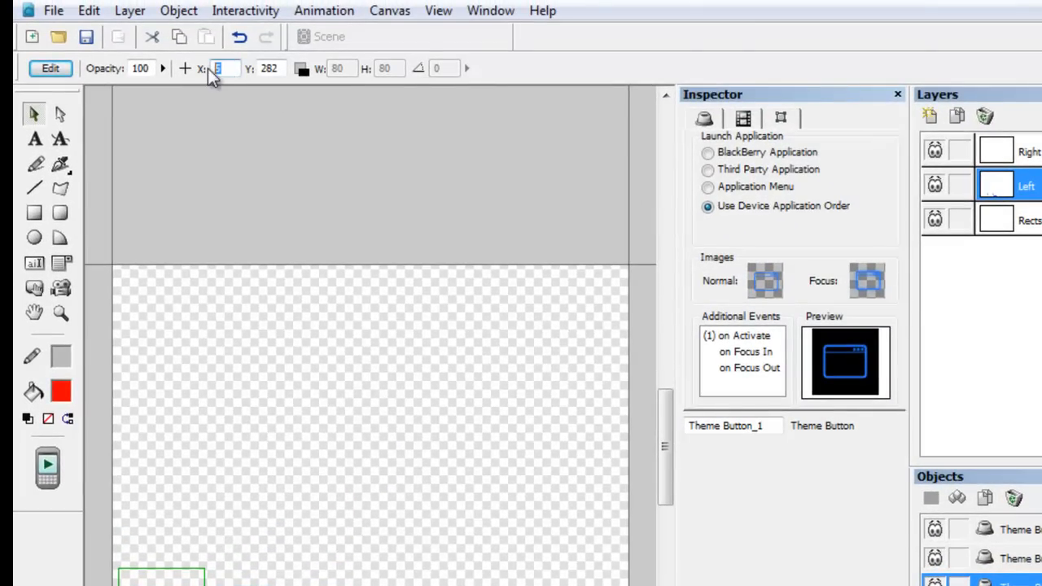
text(0)
key(Tab)
text(280)
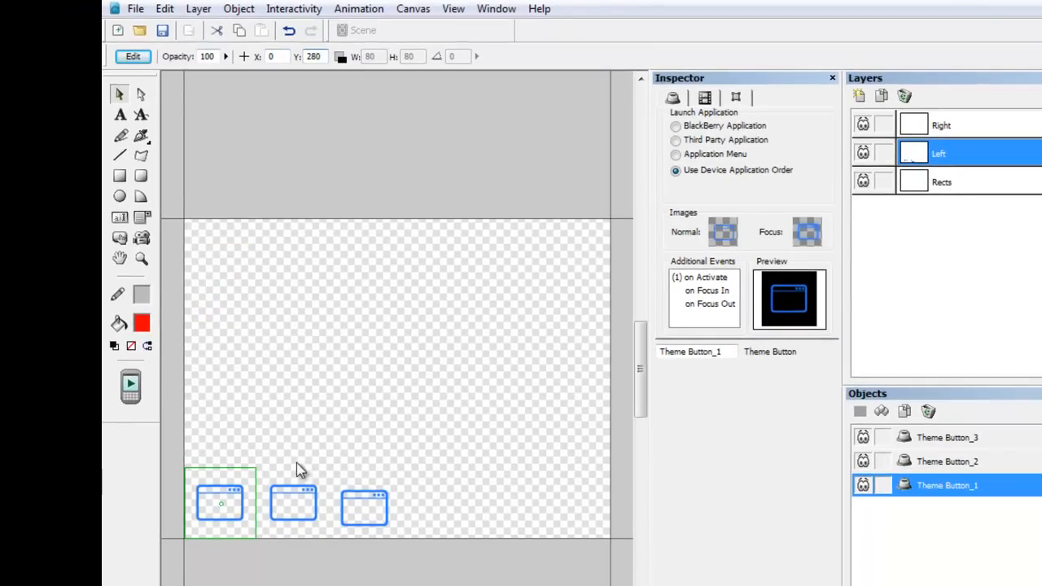
Position the second theme button at X 80.
click(297, 472)
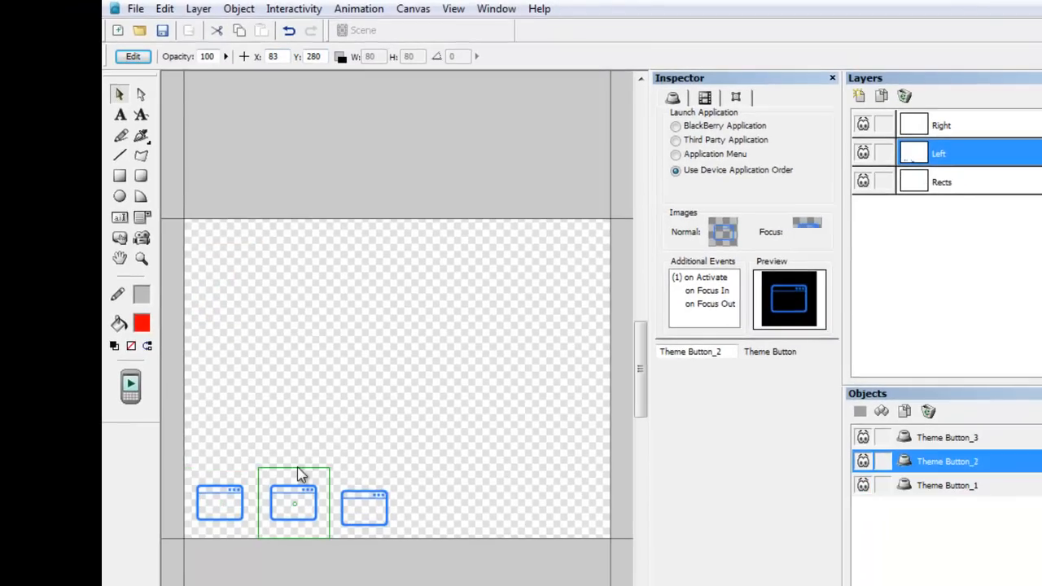
double_click(280, 58)
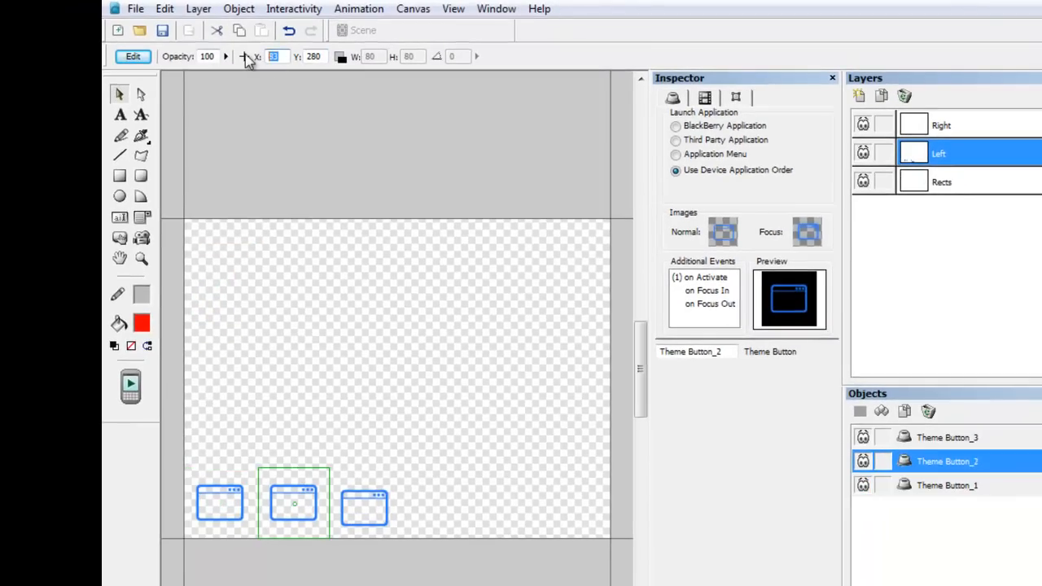
text(80)
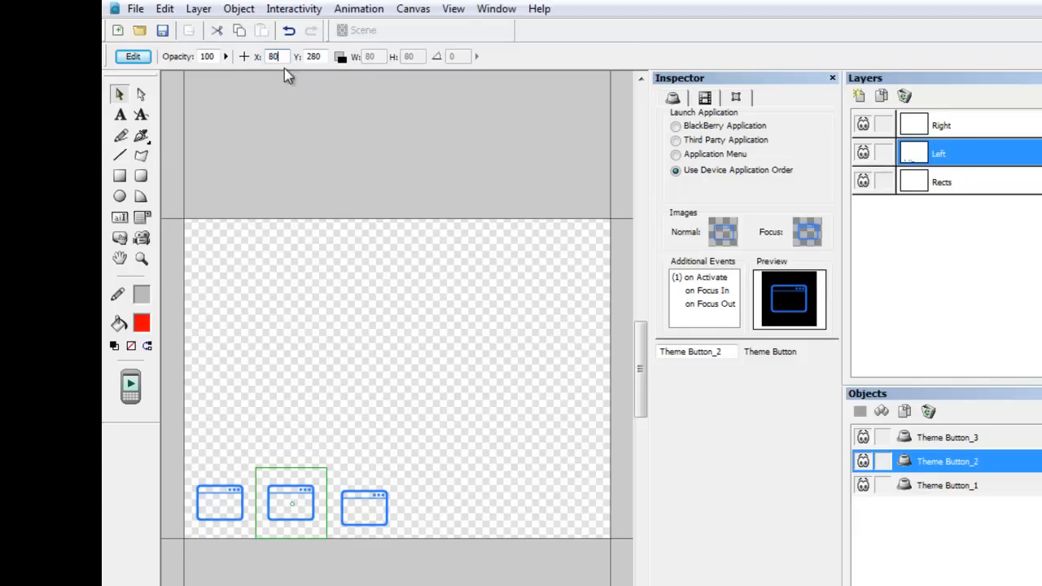
key(Tab)
Position the third theme button at X 160, Y 280.
click(390, 478)
drag(282, 56, 271, 57)
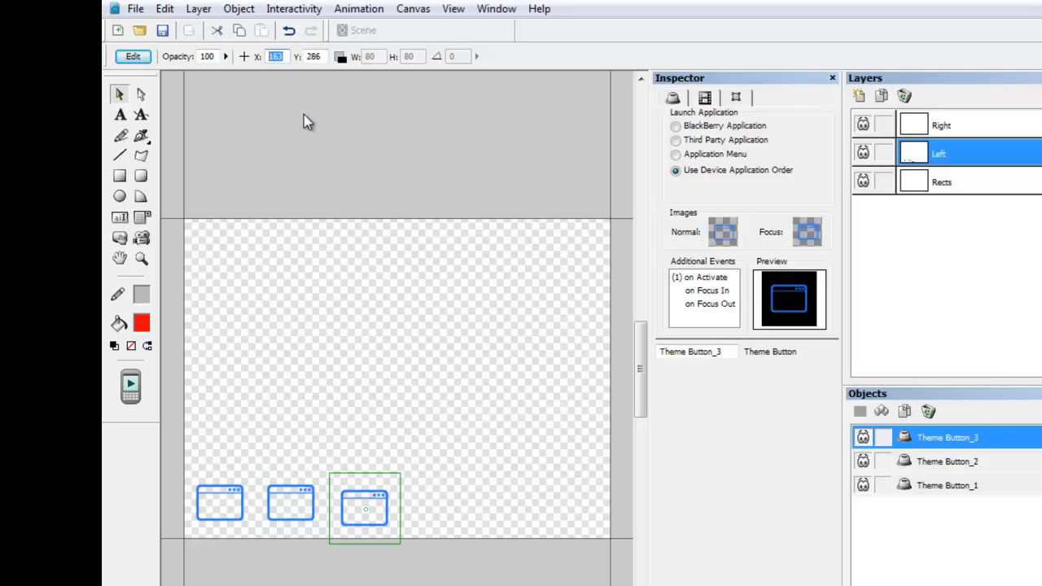
text(160)
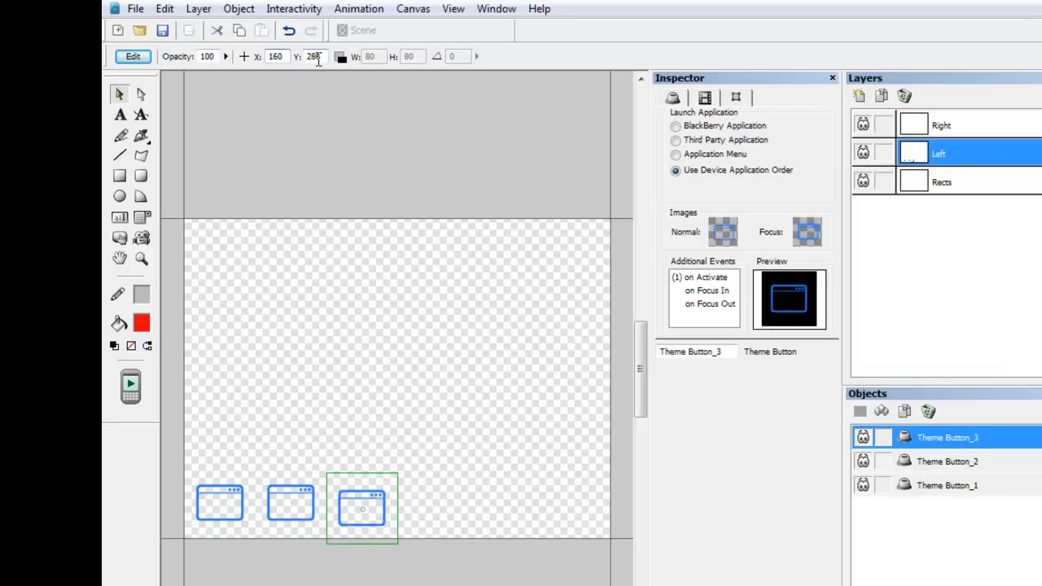
drag(318, 56, 295, 58)
text(280)
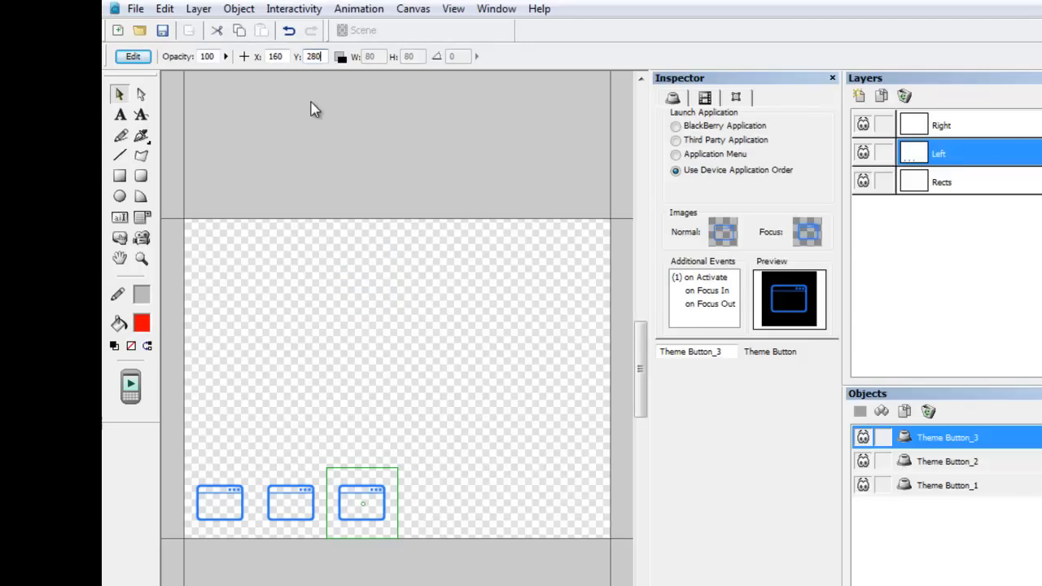
On the Right layer, place a theme button beside the third one and set it to Use Device Application Order.
click(983, 130)
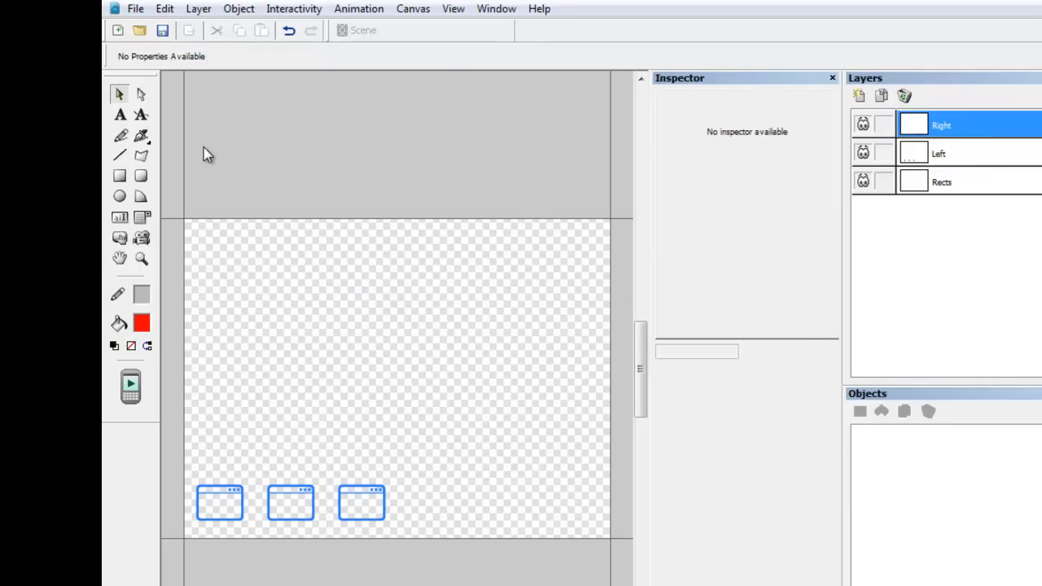
click(118, 244)
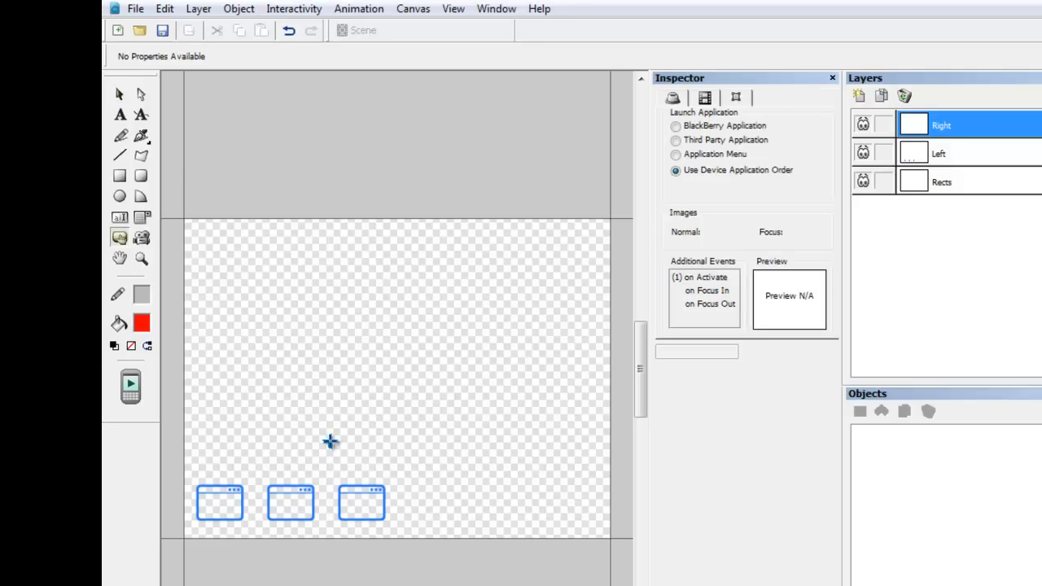
click(447, 516)
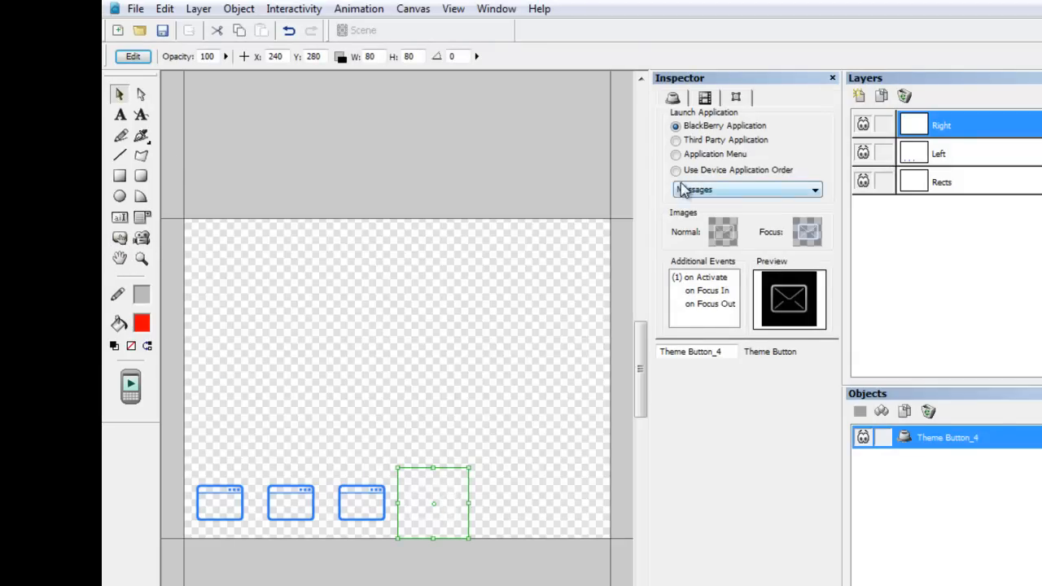
click(674, 171)
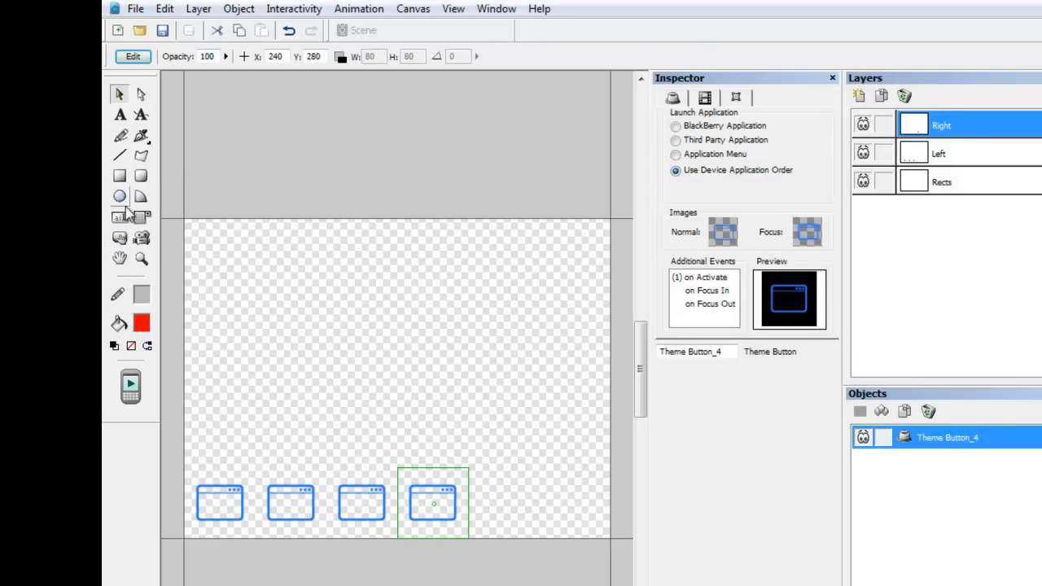
Place two more theme buttons further right along the bottom, each set to Use Device Application Order.
click(119, 237)
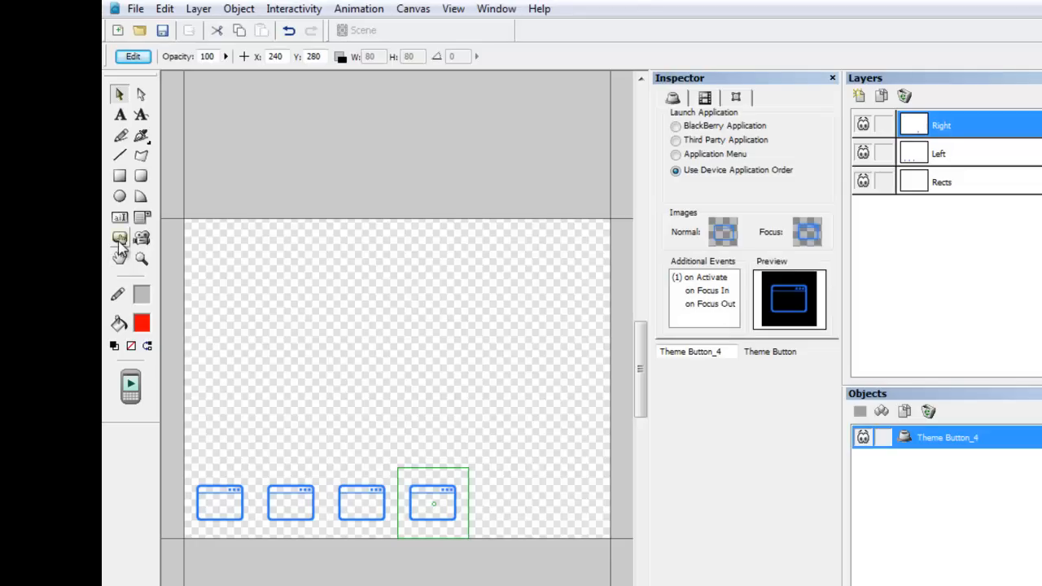
click(523, 523)
click(676, 170)
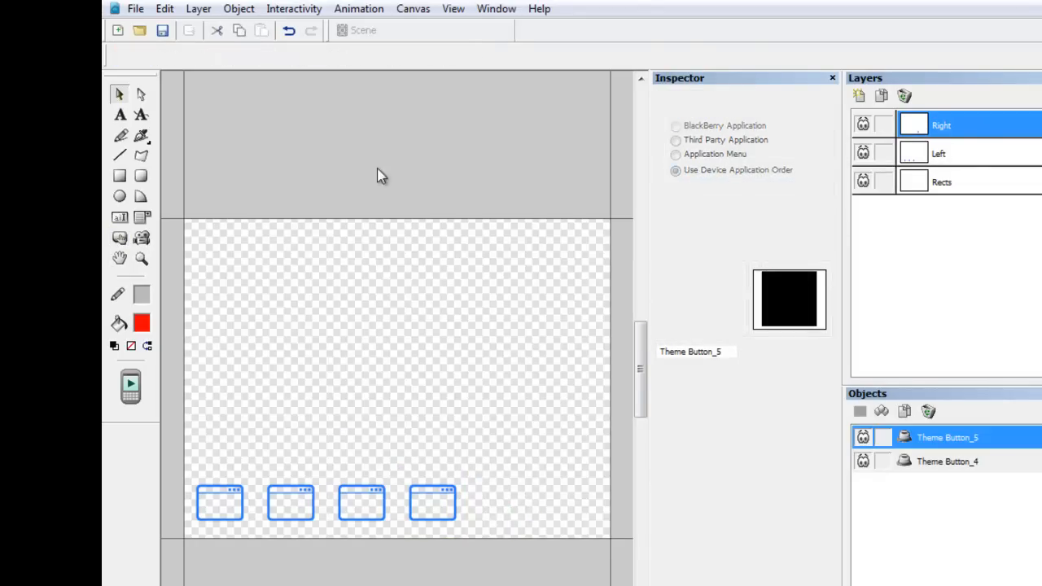
click(120, 237)
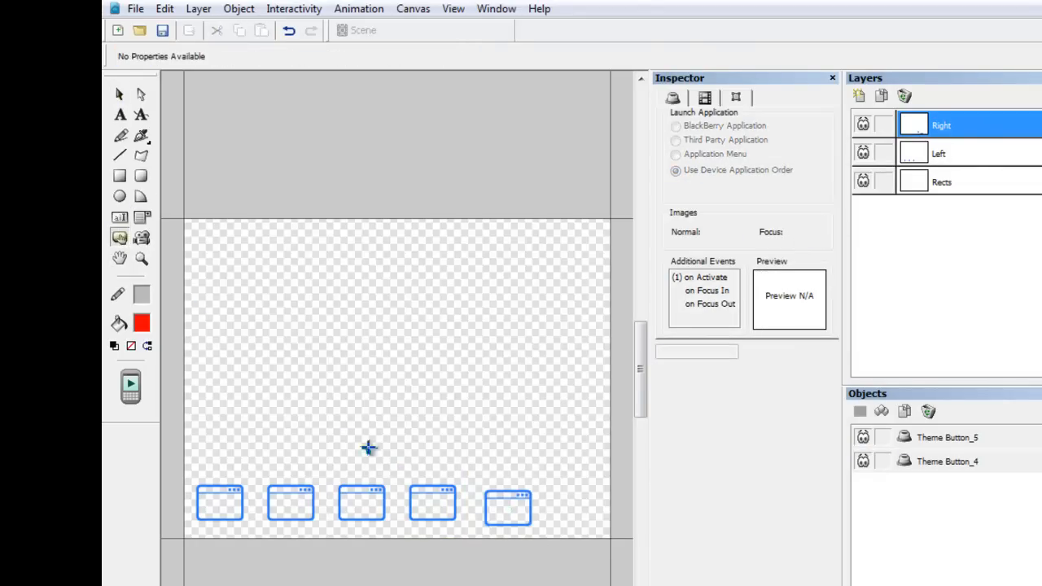
click(592, 524)
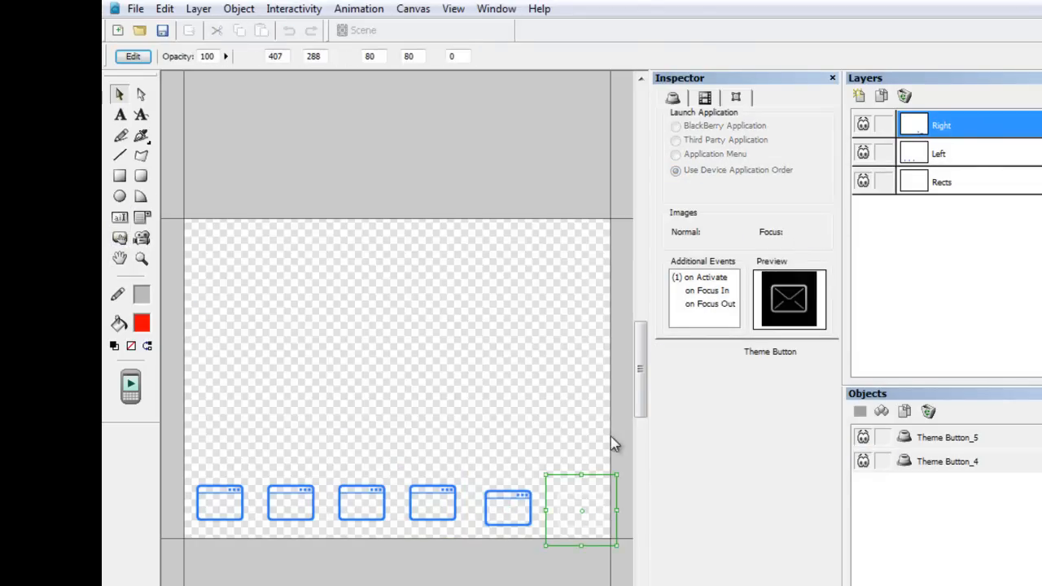
click(676, 170)
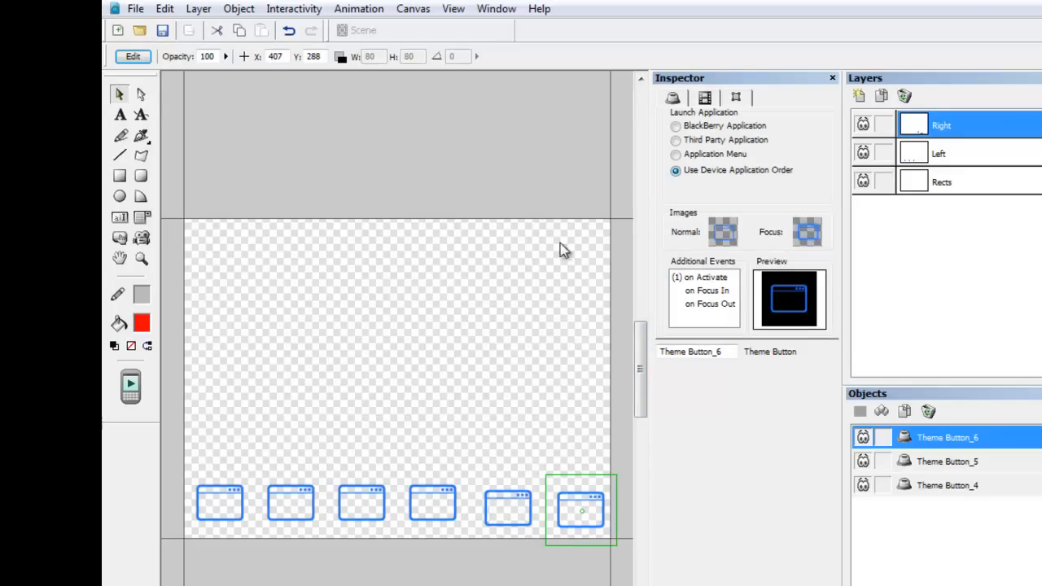
Position the fifth theme button at X 320, Y 280.
click(431, 473)
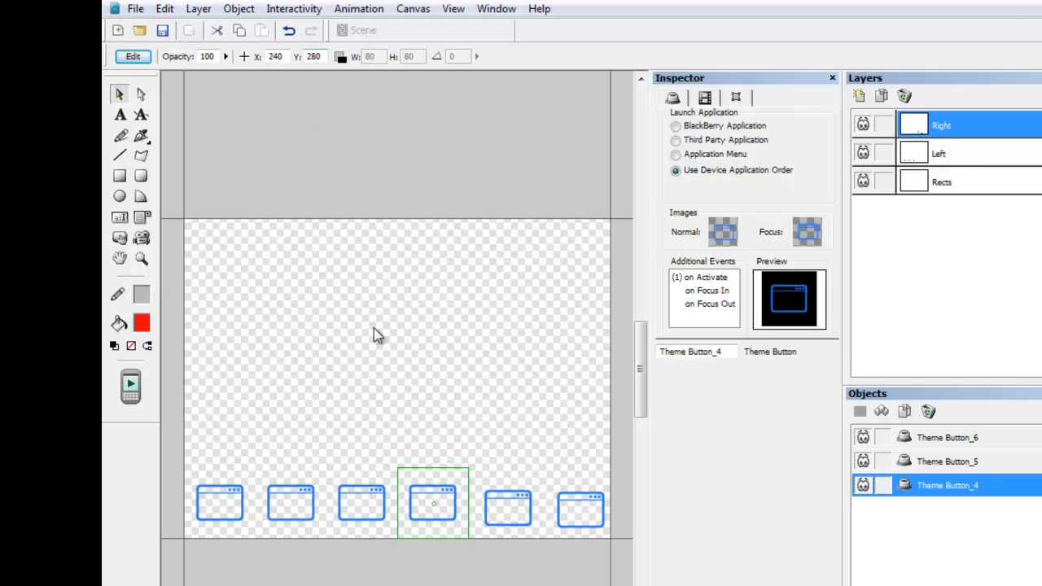
click(530, 483)
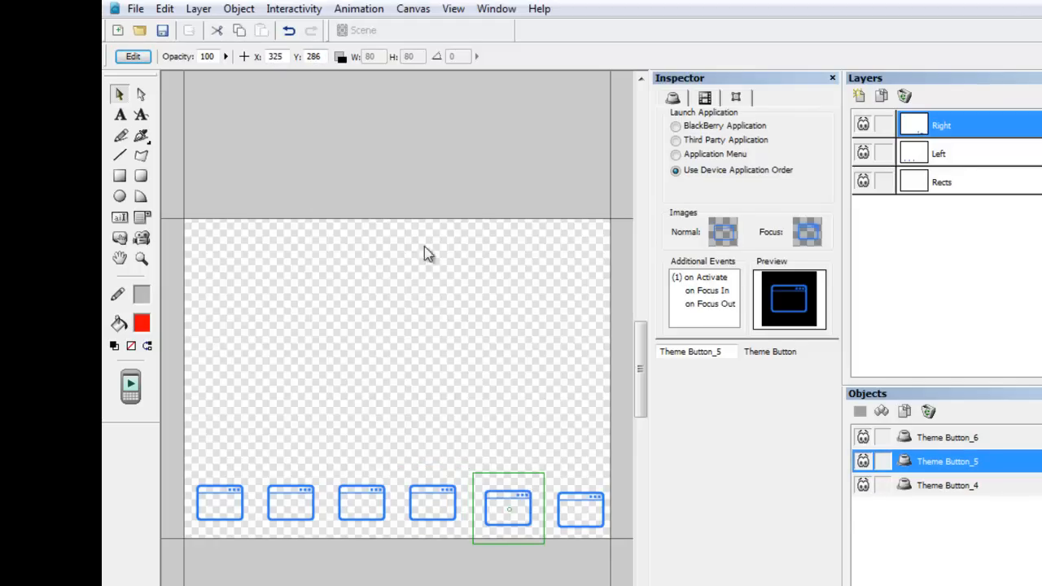
drag(285, 57, 263, 63)
text(320)
key(Return)
drag(323, 57, 293, 63)
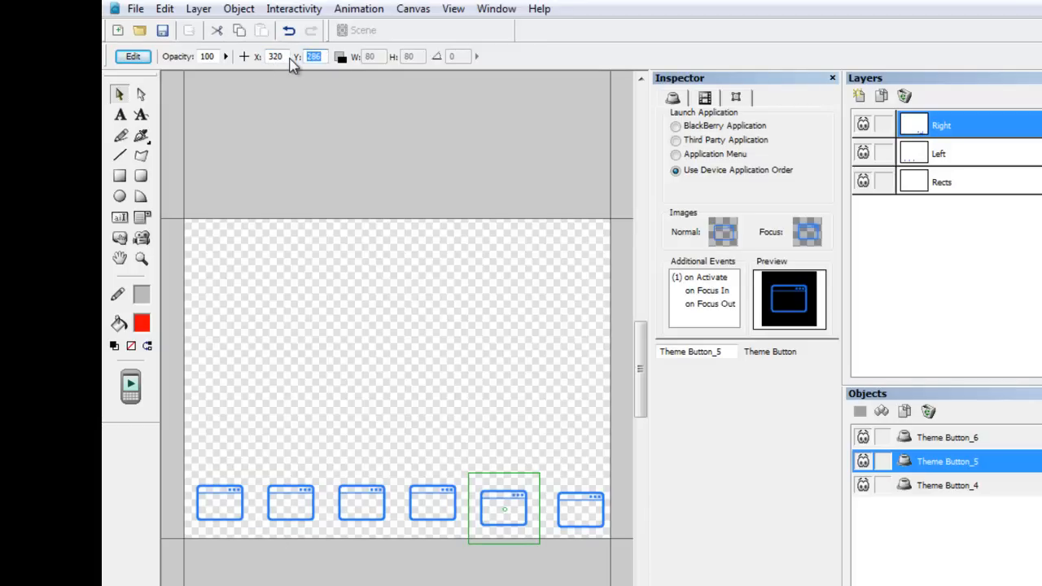
text(280)
key(Return)
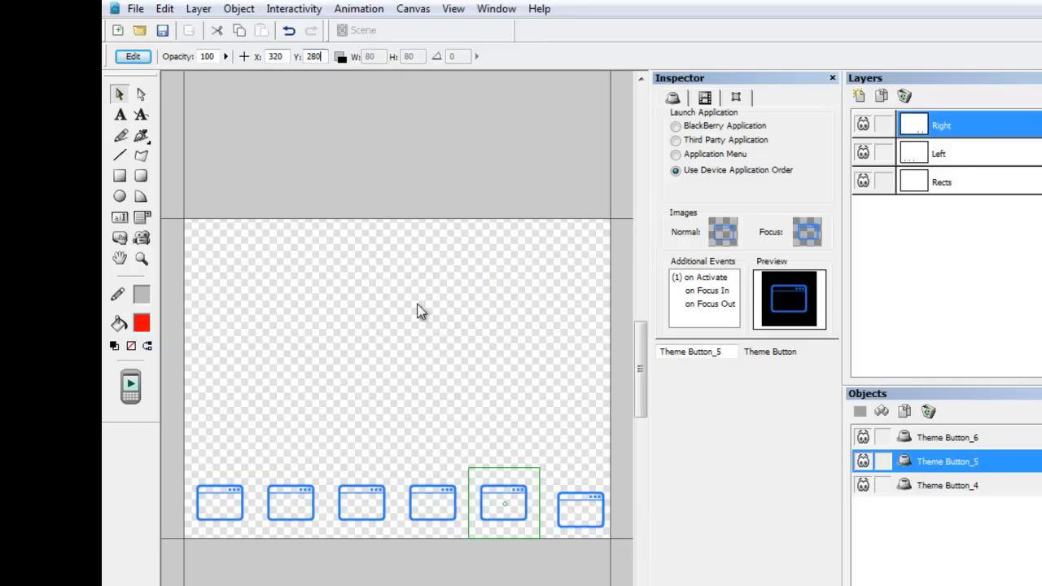
Position the rightmost theme button at X 400, Y 280.
click(571, 465)
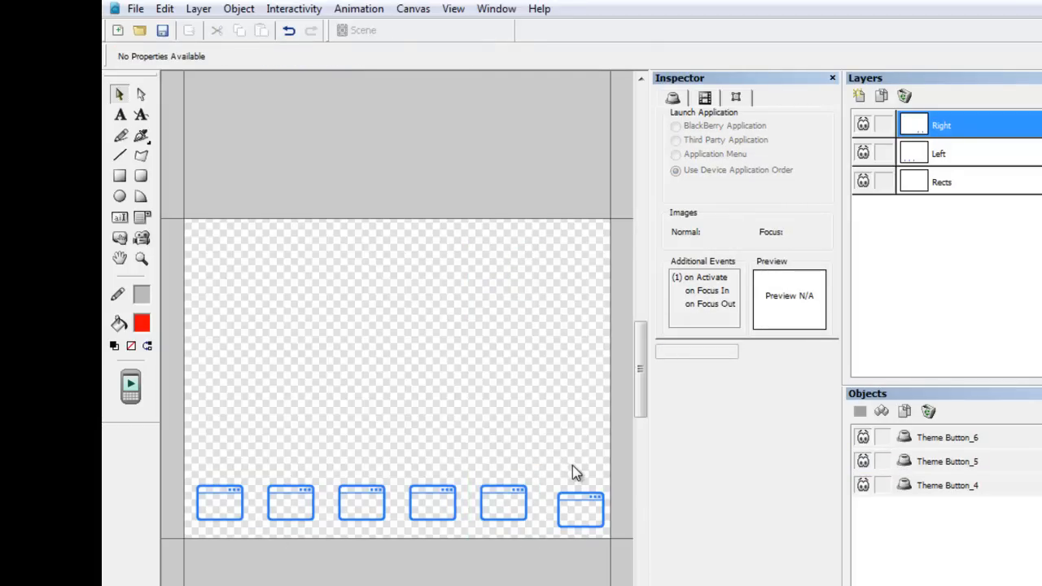
click(587, 482)
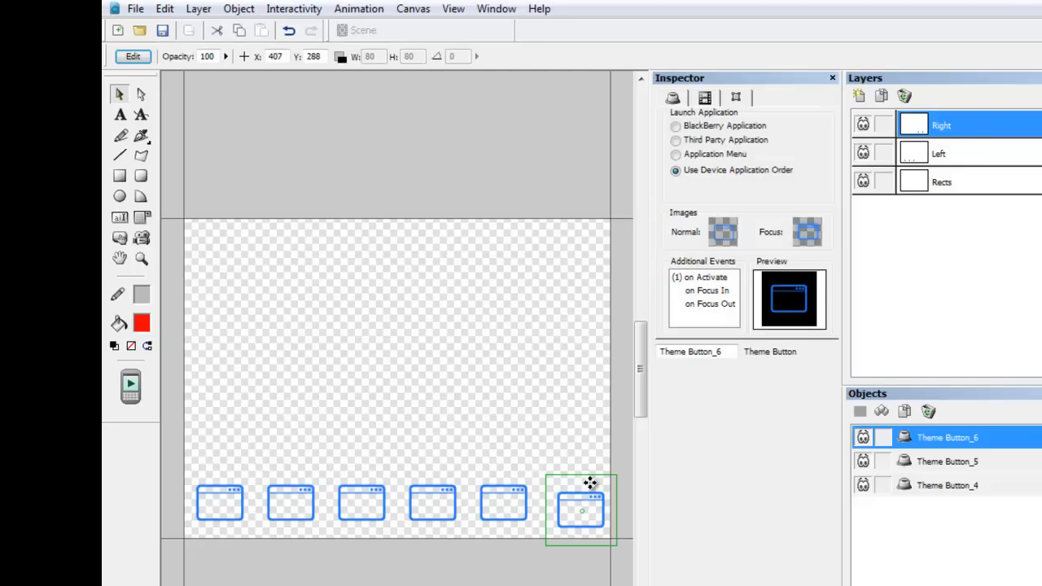
key(BackSpace)
key(BackSpace)
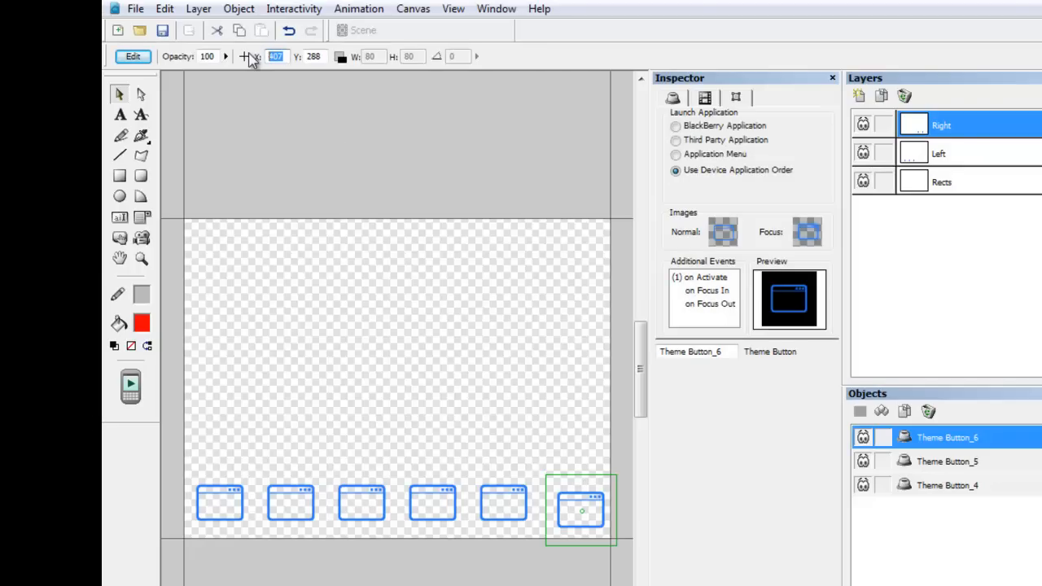
key(Return)
text(00)
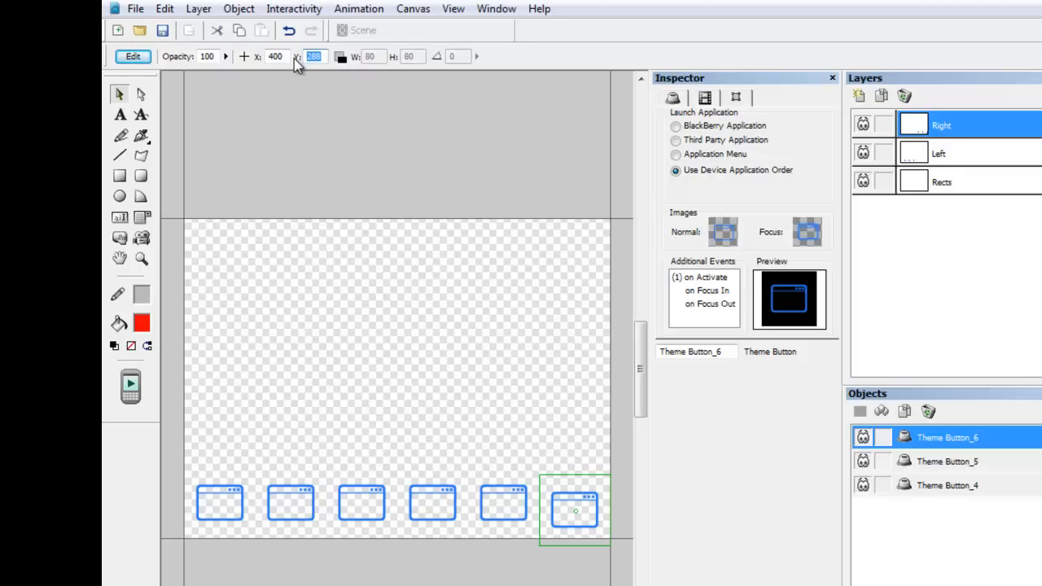
text(280)
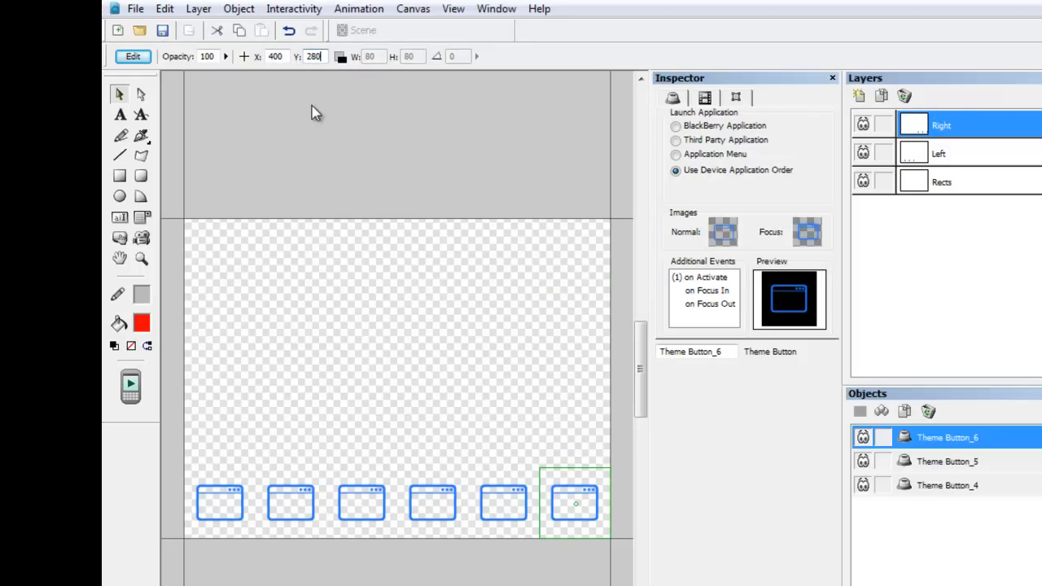
On the Rects layer, draw a rectangle about 486 by 366 covering the whole canvas.
click(968, 183)
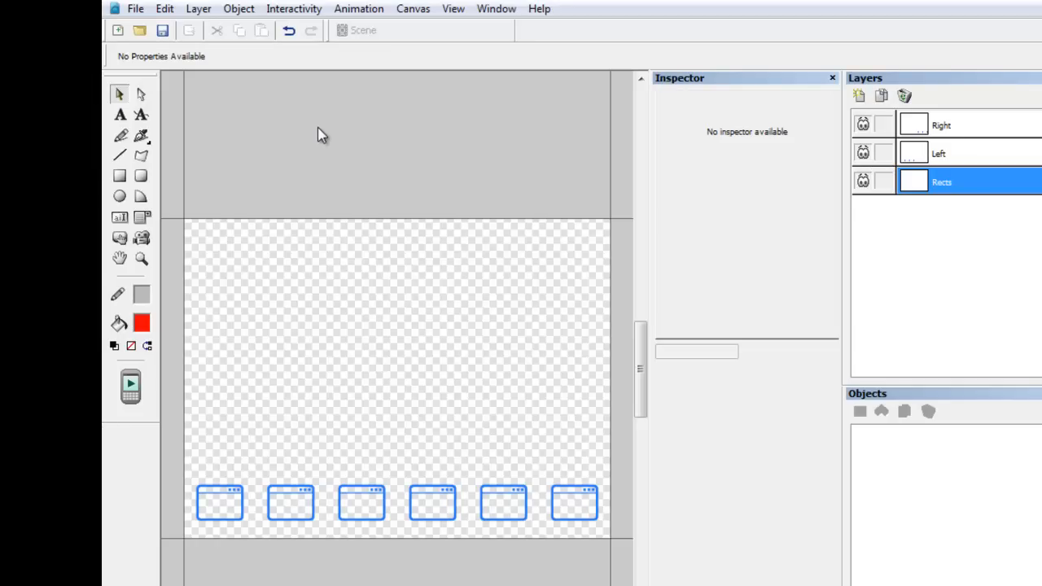
click(120, 180)
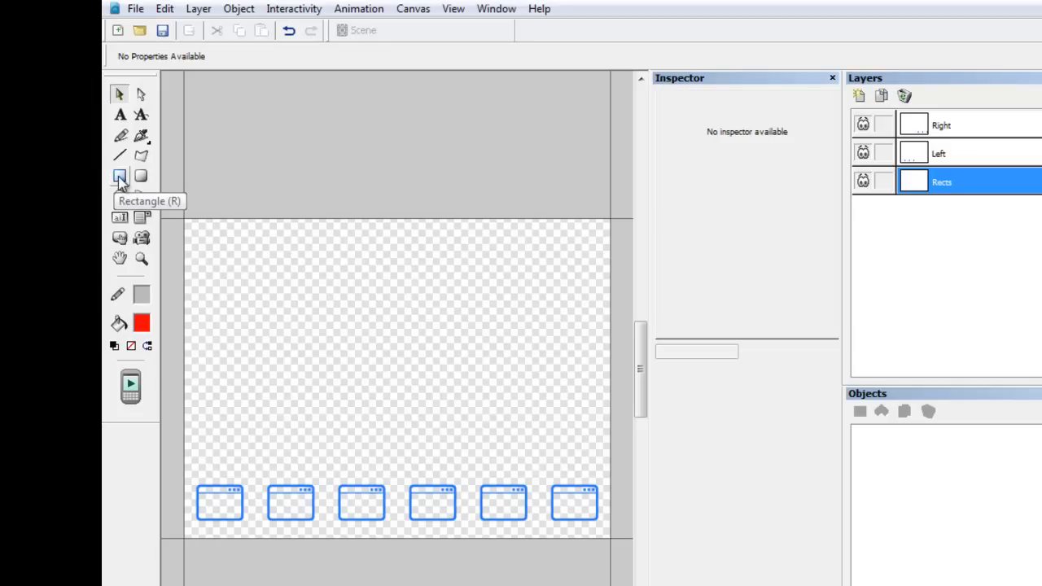
click(120, 177)
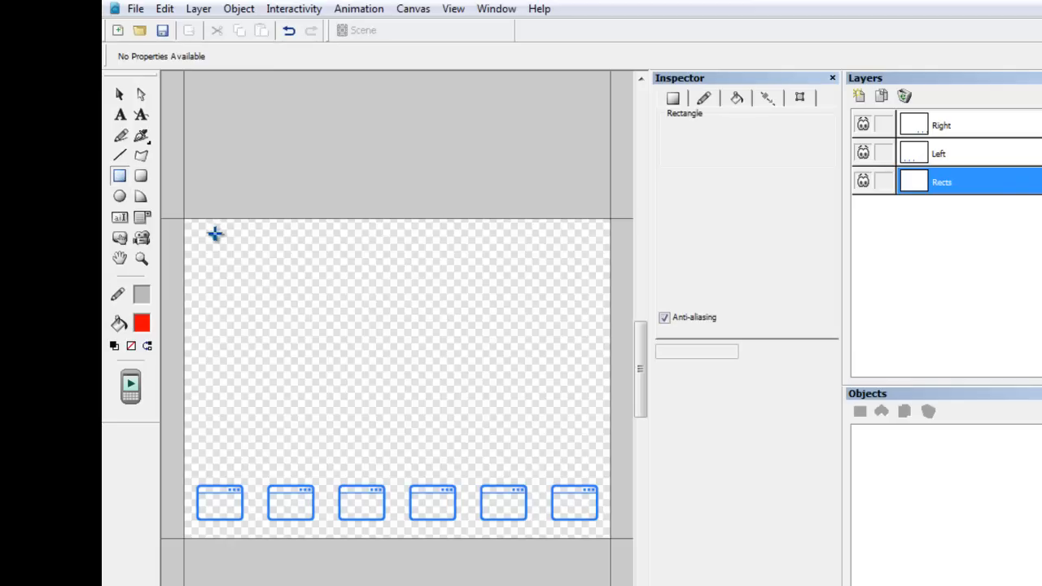
drag(191, 226, 622, 551)
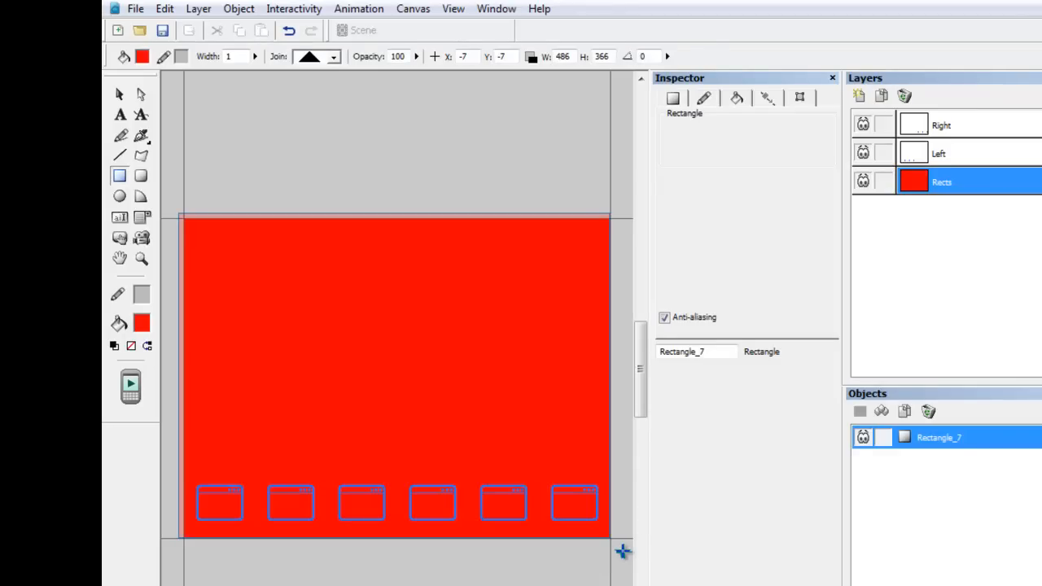
Set the rectangle's position to X 0, Y 0 and its size to 480 by 360.
click(464, 56)
text(0)
key(Return)
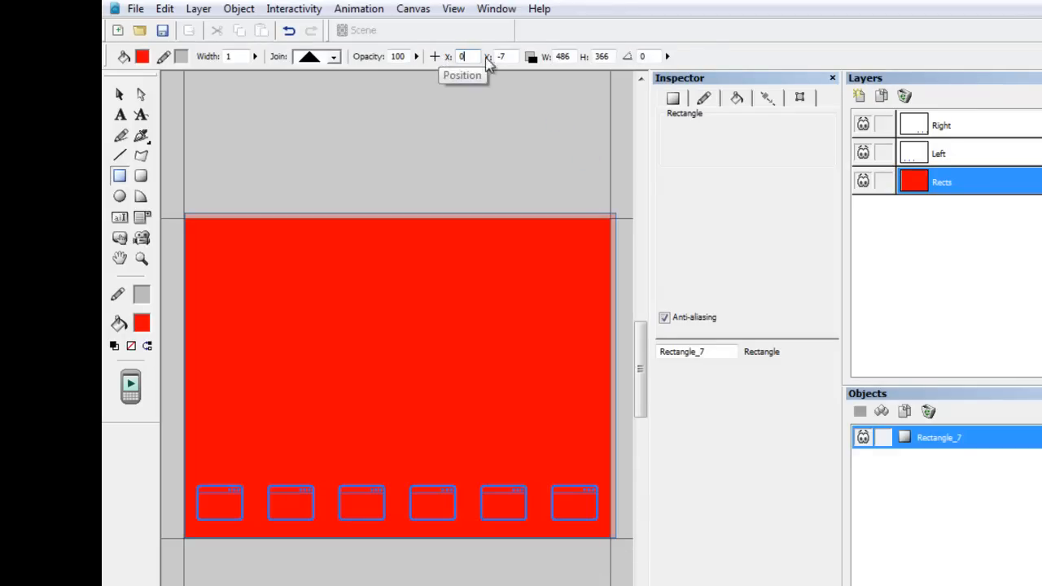
click(513, 56)
text(0)
key(Return)
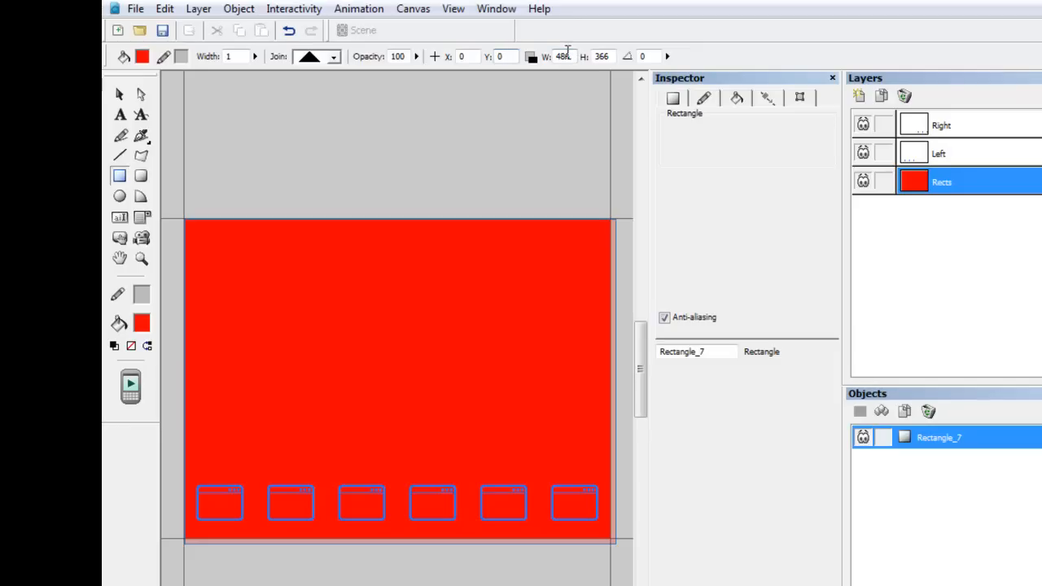
click(563, 56)
text(480)
key(Return)
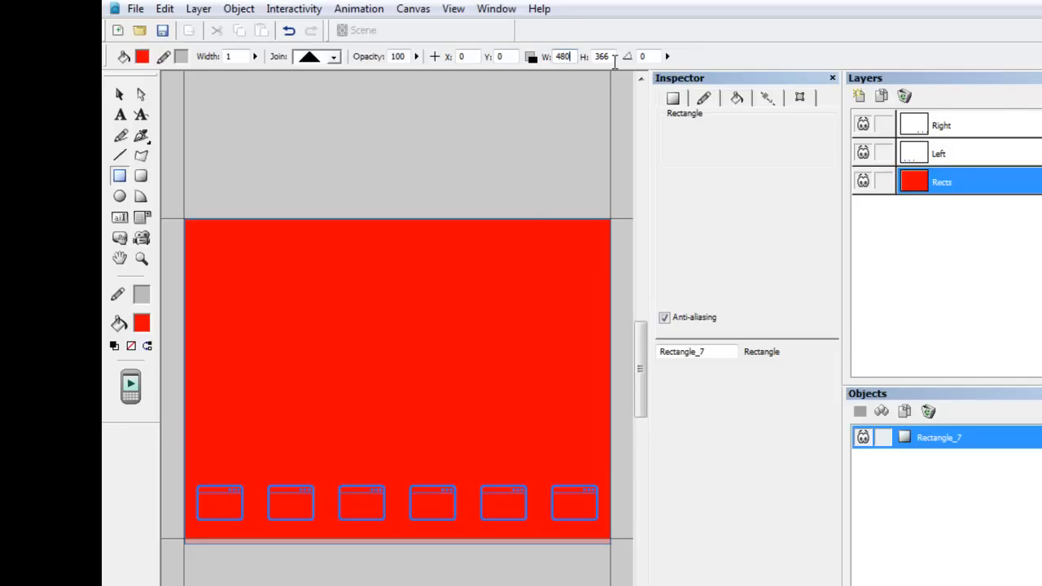
key(Return)
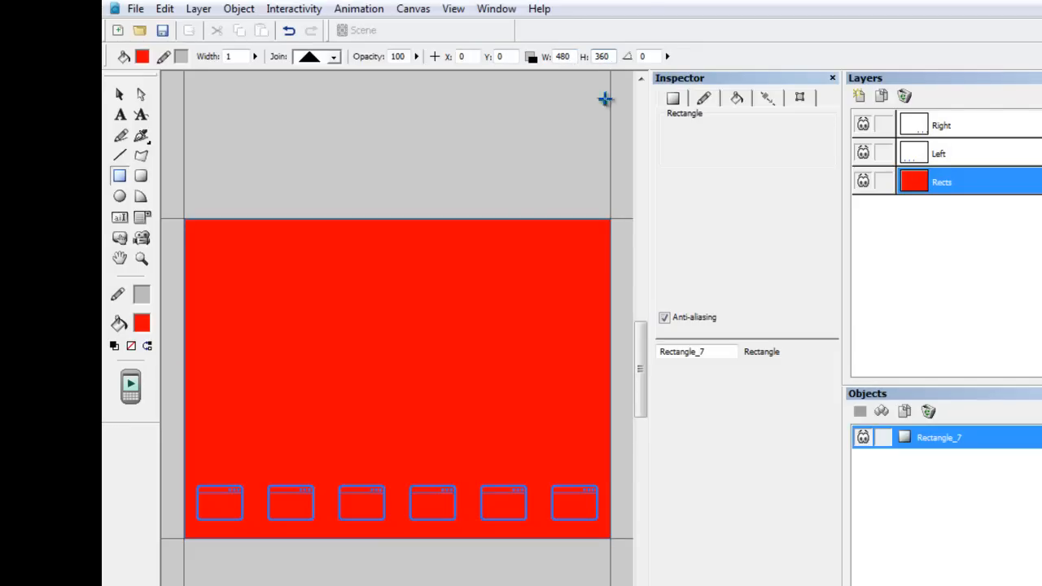
Set the rectangle's opacity to 0 in its transform properties.
click(119, 95)
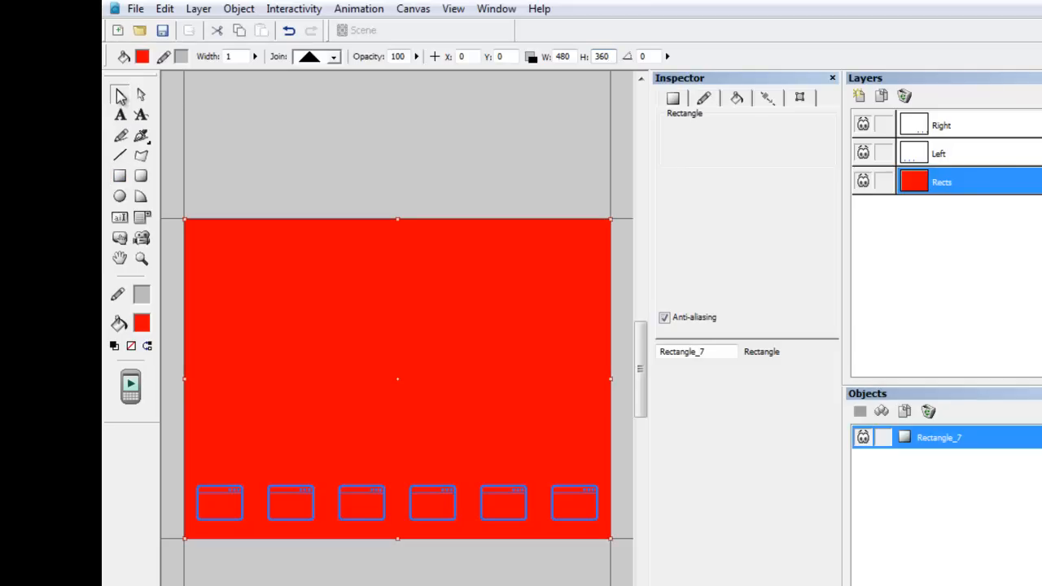
click(803, 100)
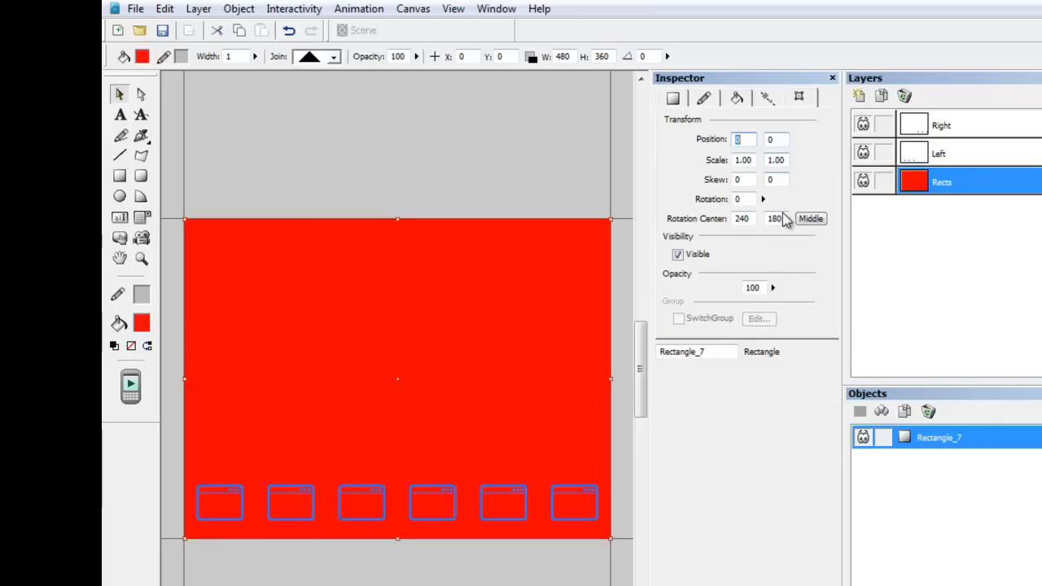
click(773, 288)
drag(776, 290, 777, 362)
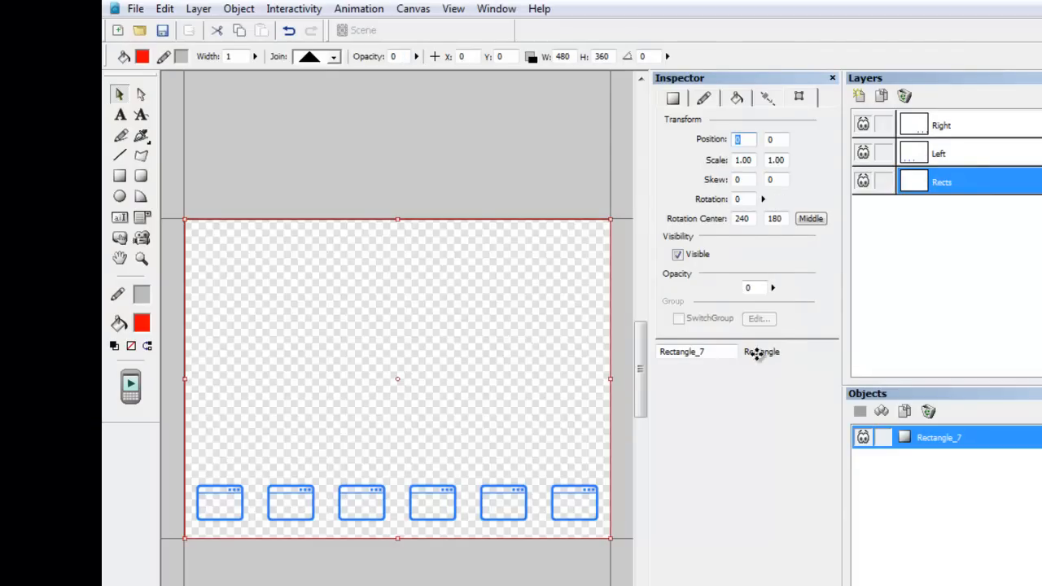
Convert the transparent rectangle to a button and rename it ShowApps.
right_click(395, 318)
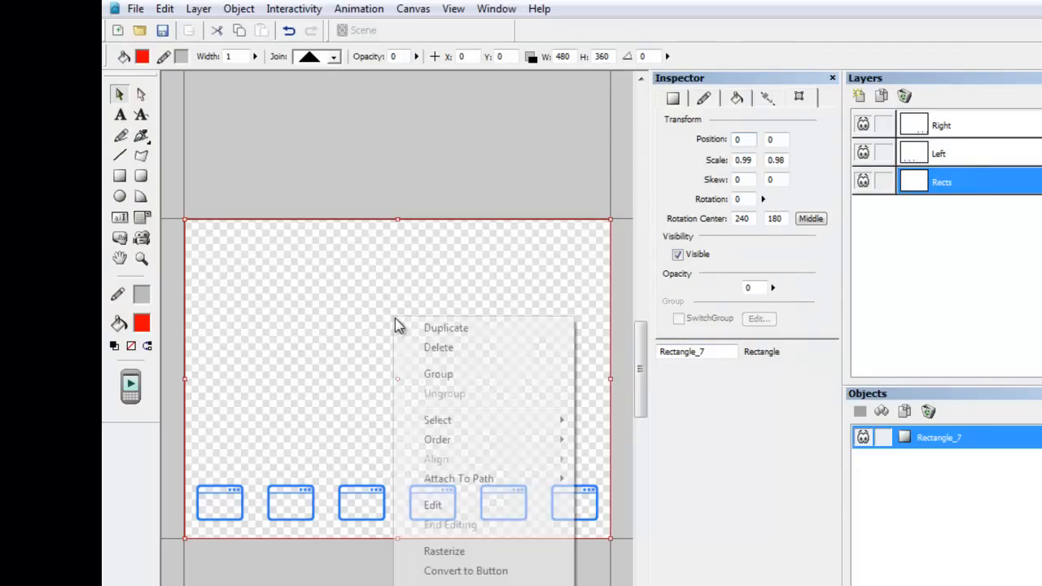
click(464, 570)
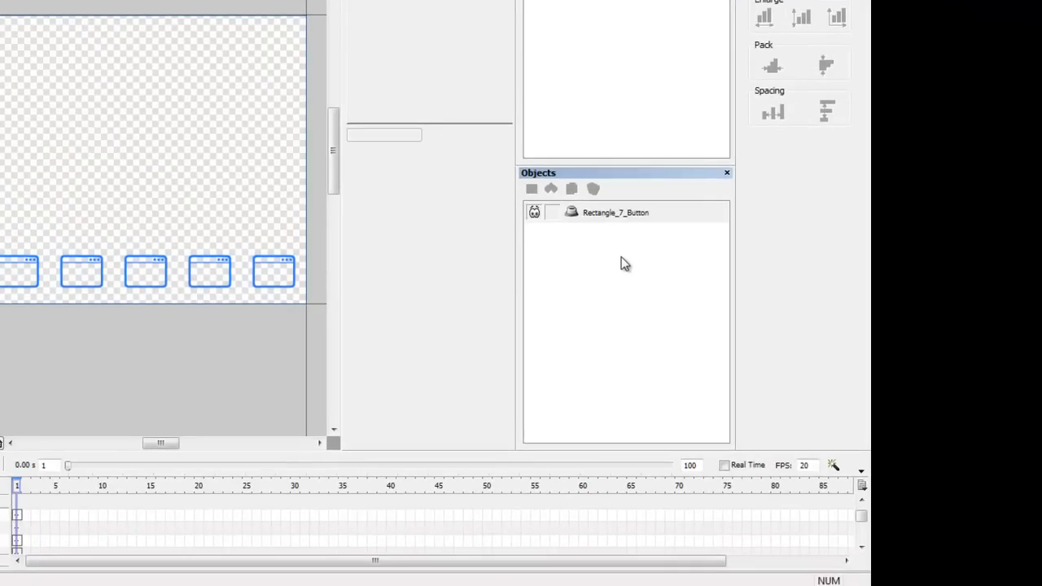
click(626, 214)
right_click(627, 214)
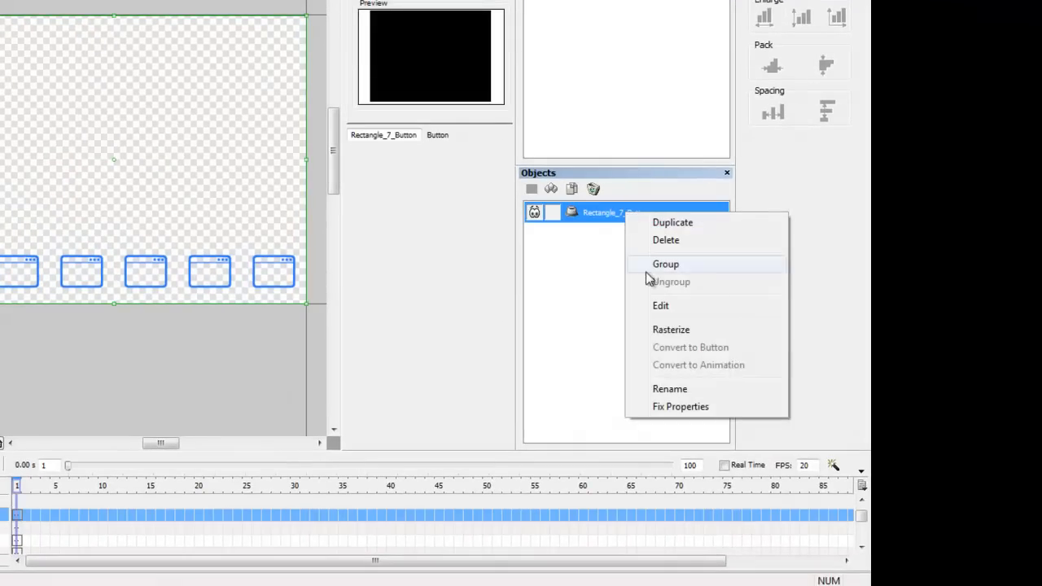
click(658, 389)
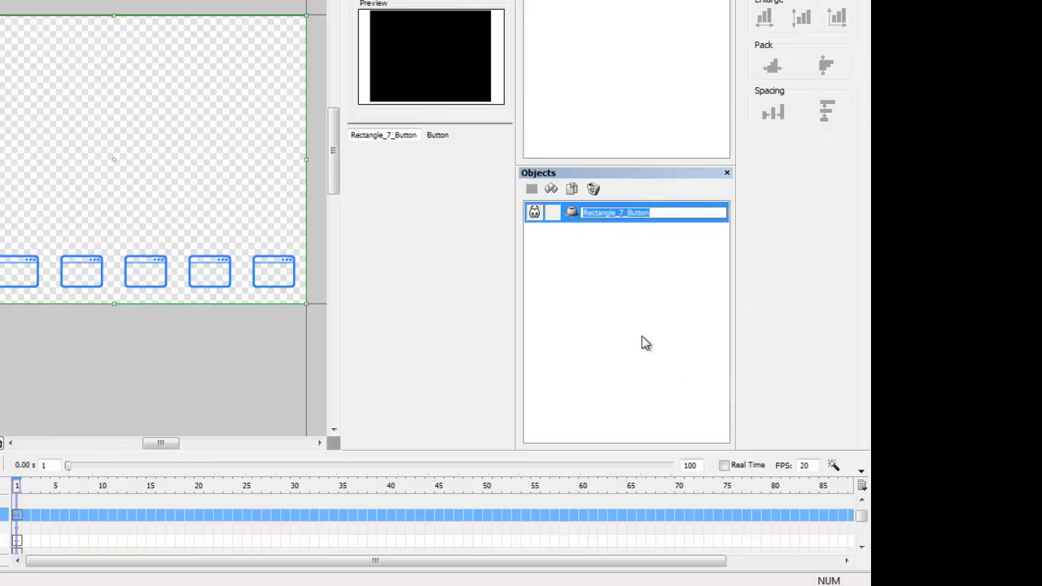
text(s)
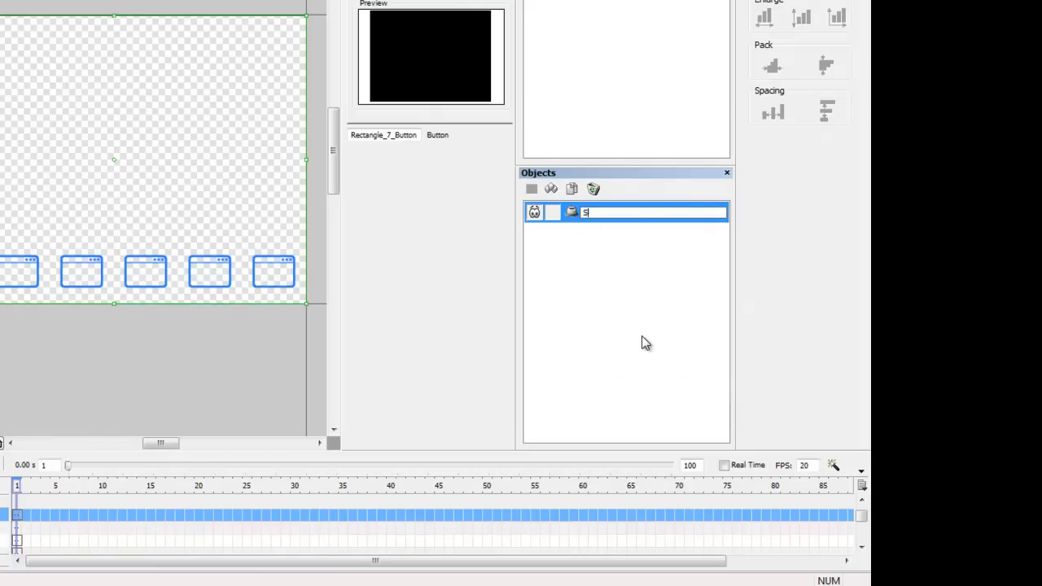
text(howApps)
key(Return)
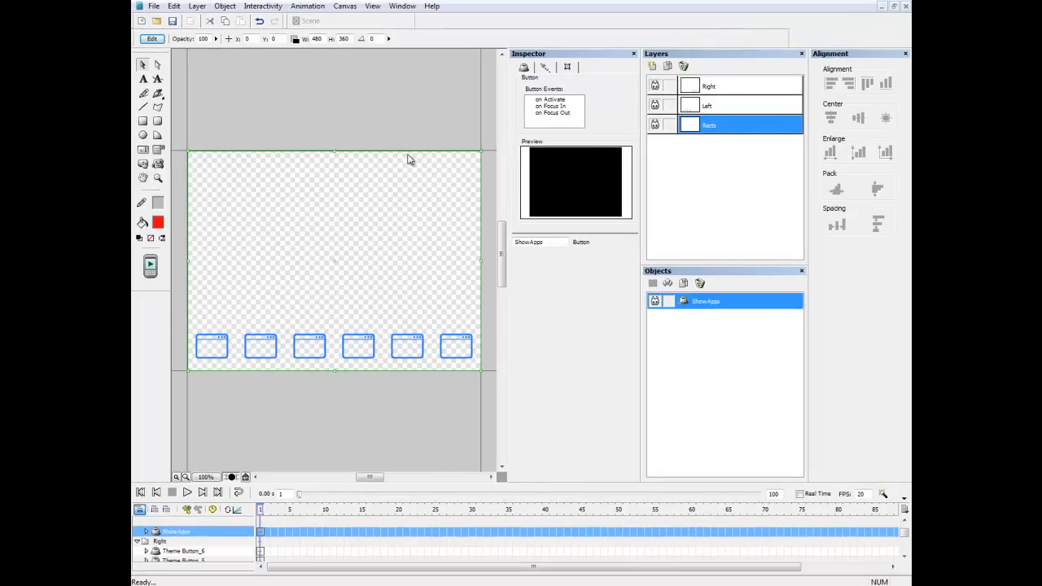
On the Rects layer, draw a second rectangle about 488 by 367 covering the whole canvas.
click(346, 108)
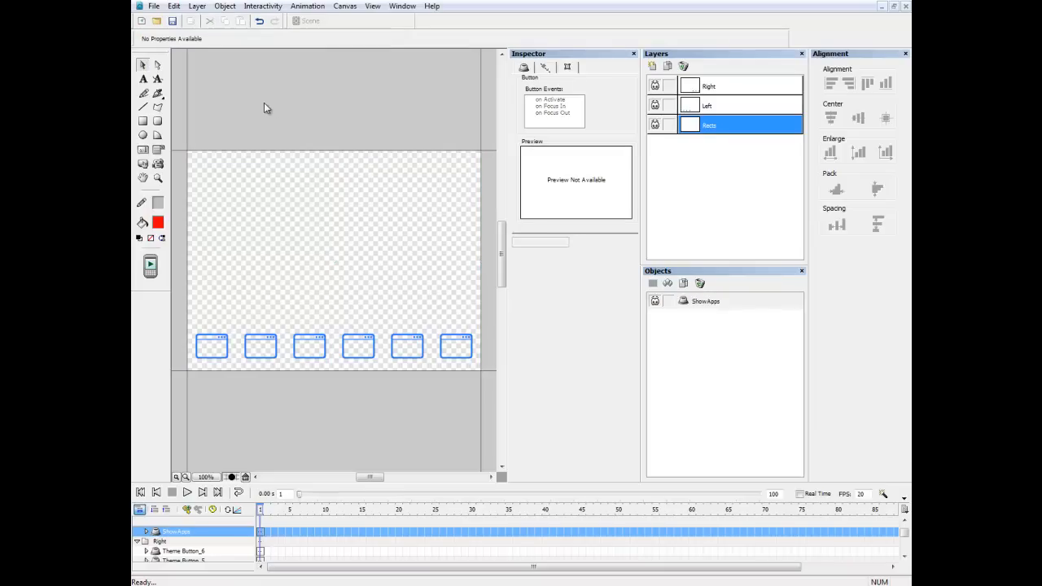
click(142, 122)
drag(191, 156, 486, 380)
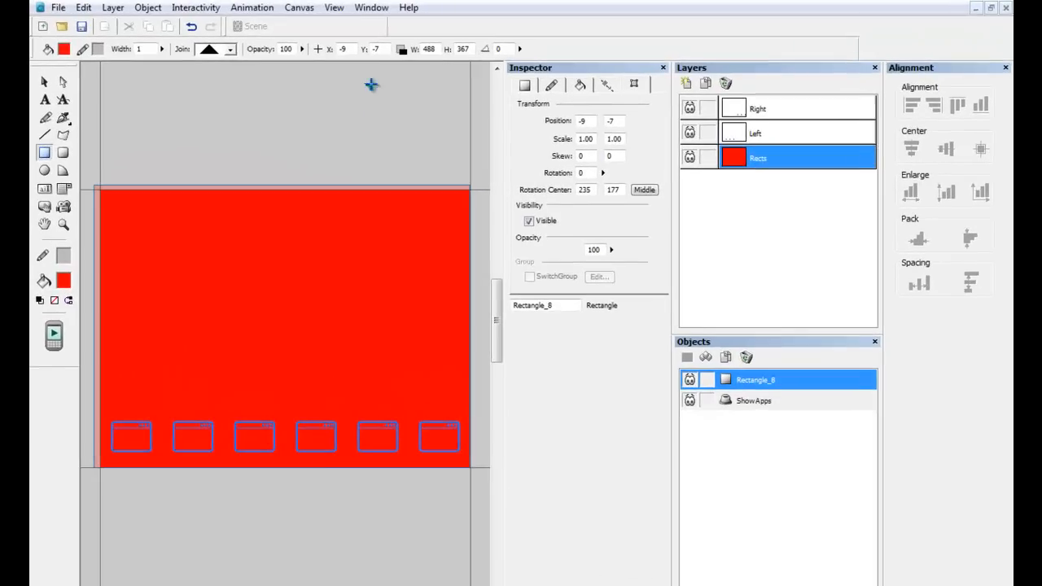
Set the new rectangle's position to X 0, Y 0 and its size to 480 by 360.
drag(344, 46, 334, 52)
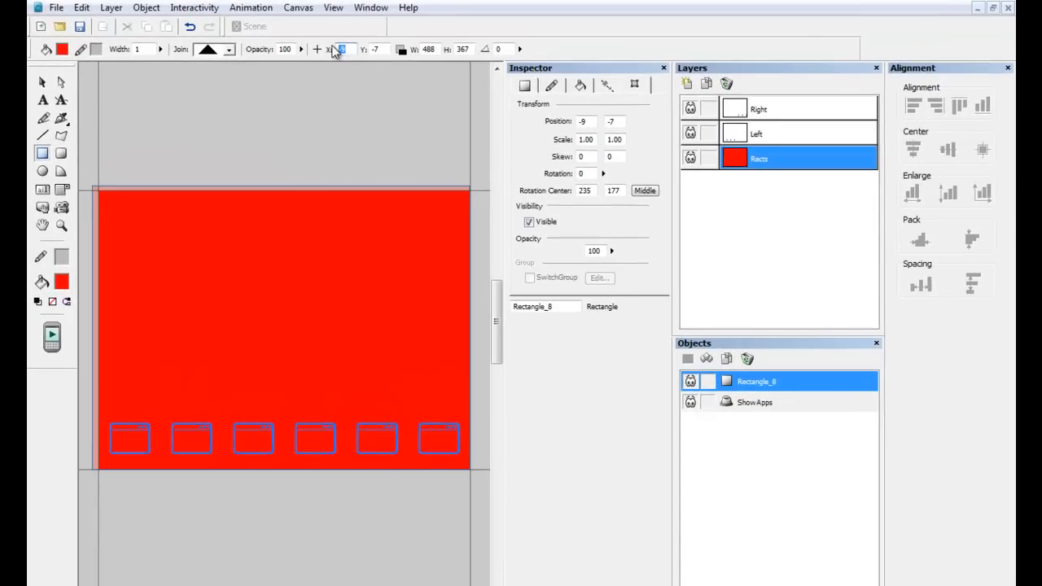
text(0)
key(Tab)
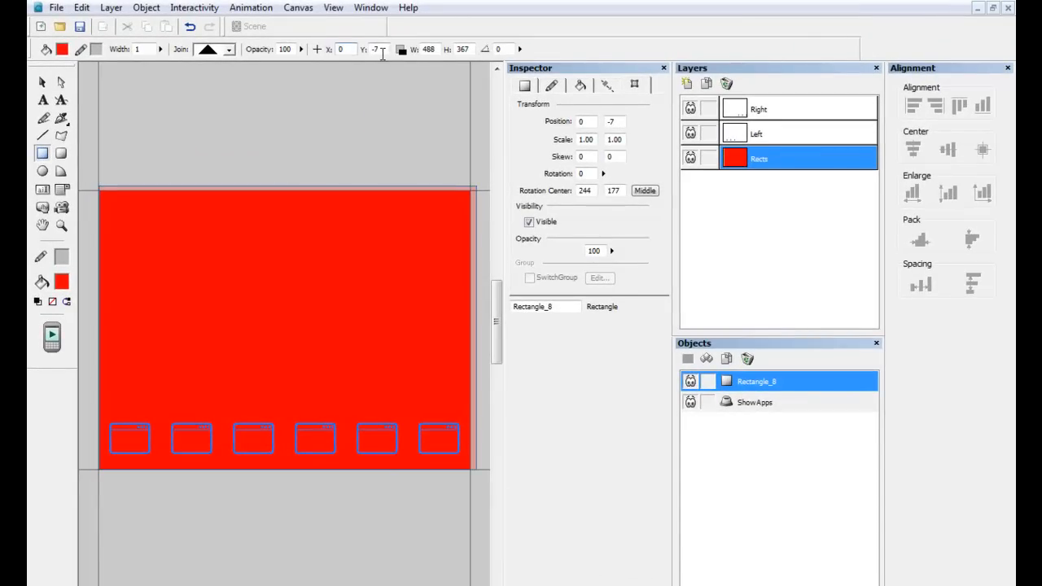
text(0)
key(Tab)
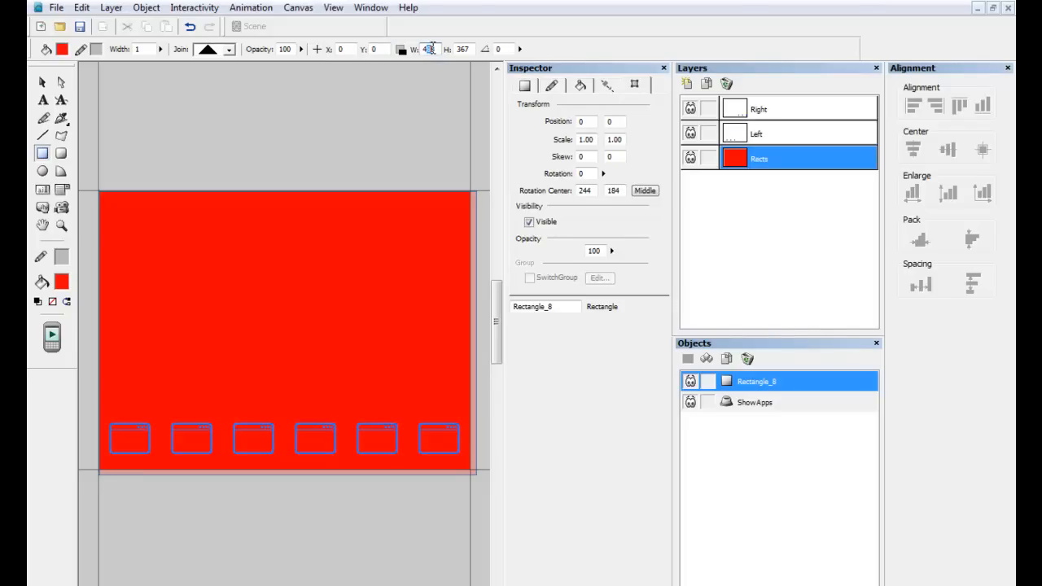
text(480)
key(Tab)
text(360)
key(Tab)
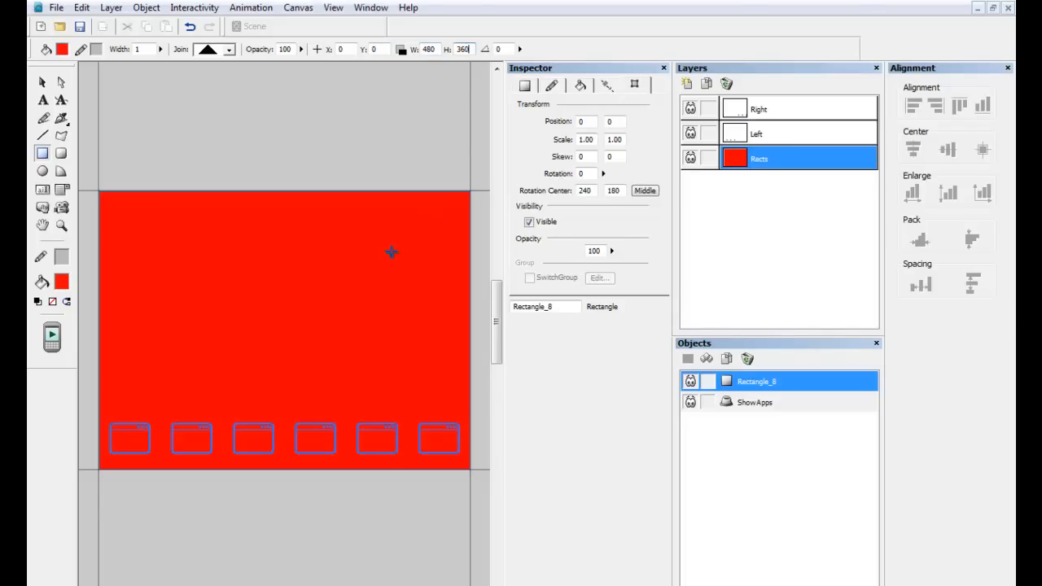
Set the new rectangle's opacity to 0 in its transform properties.
click(43, 83)
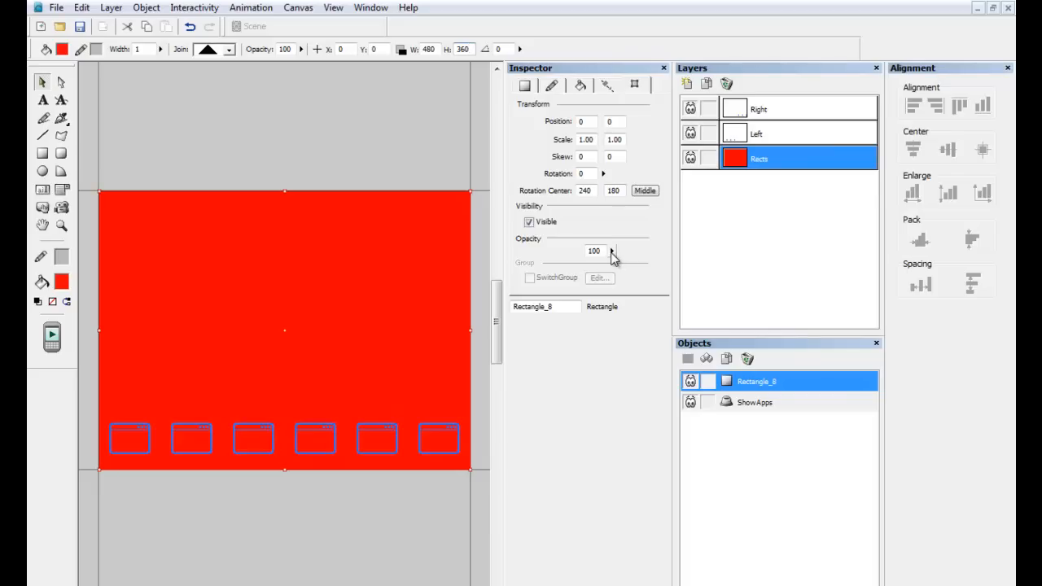
drag(613, 255, 619, 308)
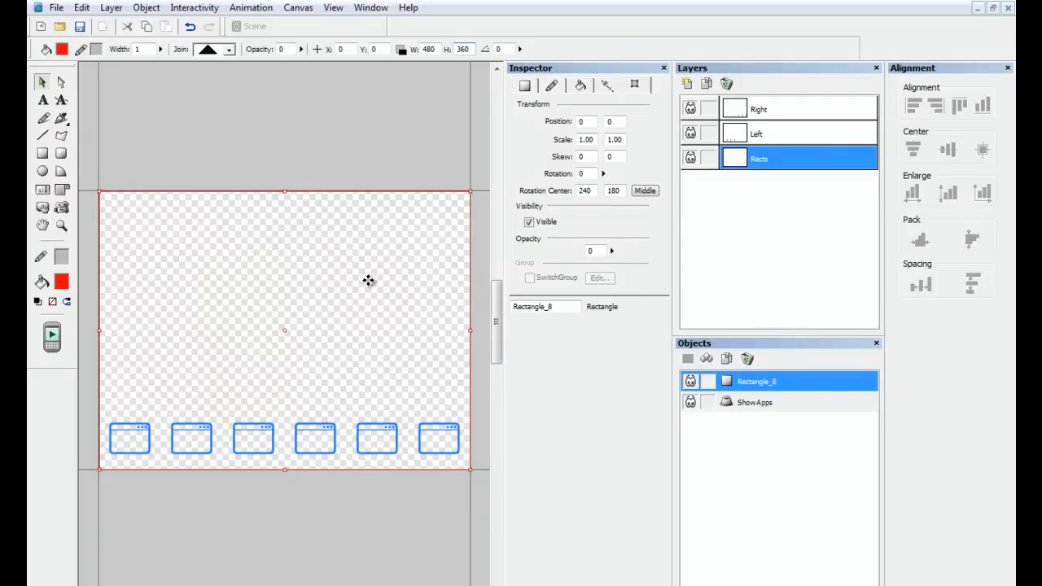
Convert the transparent rectangle to a button and rename it HideApps.
right_click(327, 282)
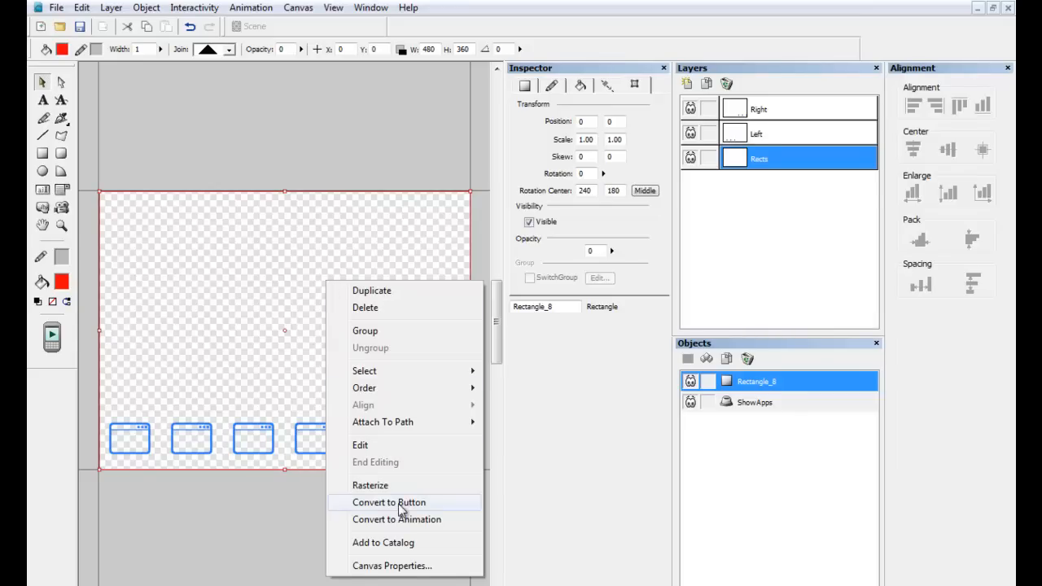
click(398, 503)
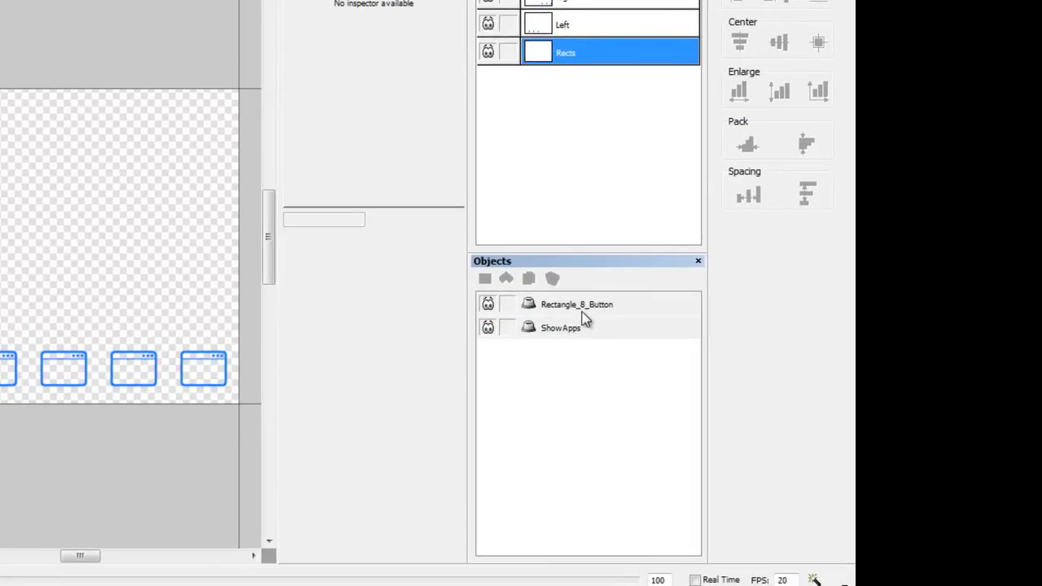
click(583, 309)
right_click(584, 310)
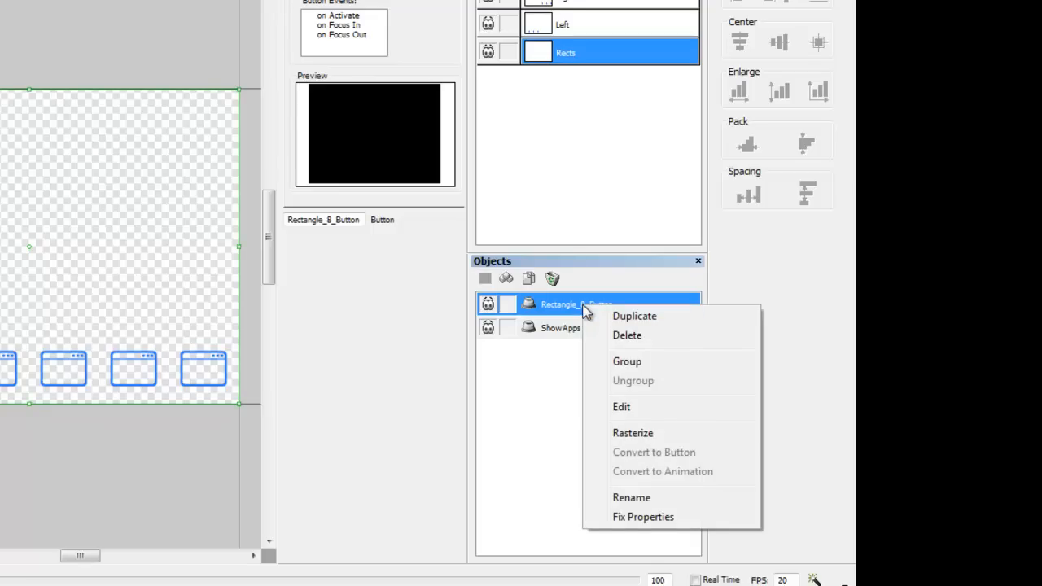
click(640, 497)
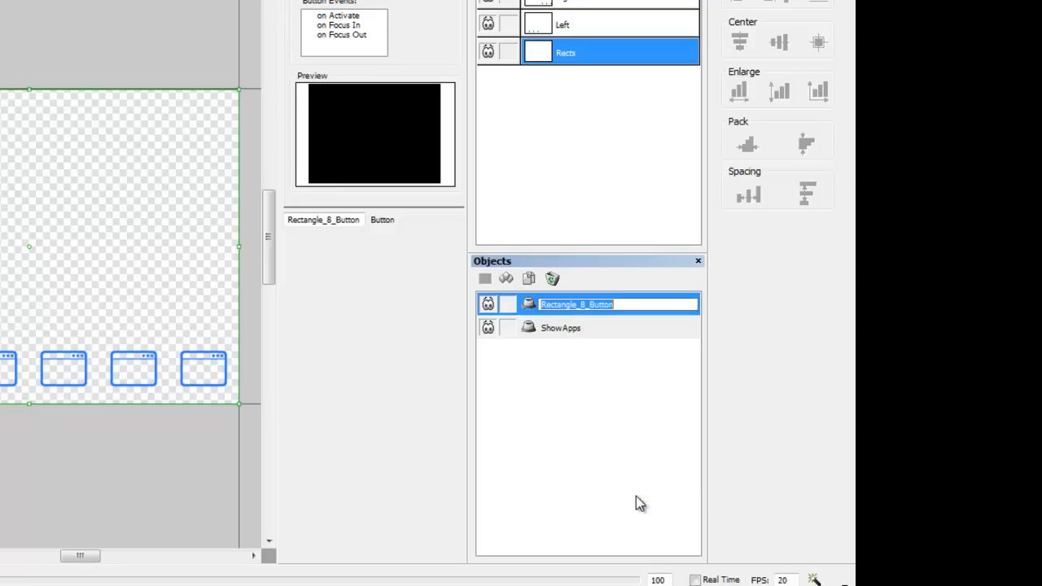
text(HideApps)
key(Return)
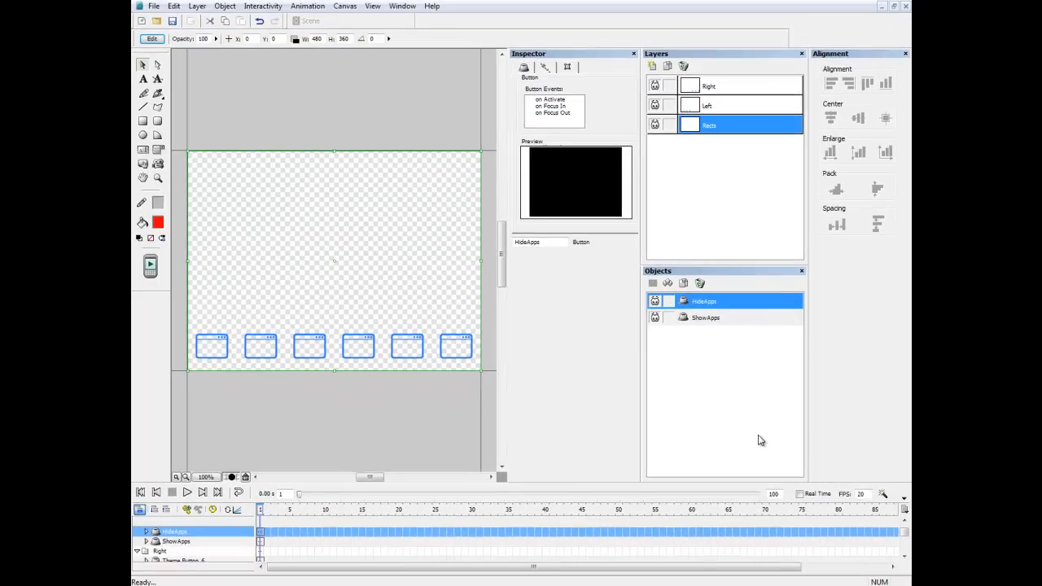
Save the document as Hidden Bottom Dock Tutorial.cp in the Hidden Docks folder.
click(321, 92)
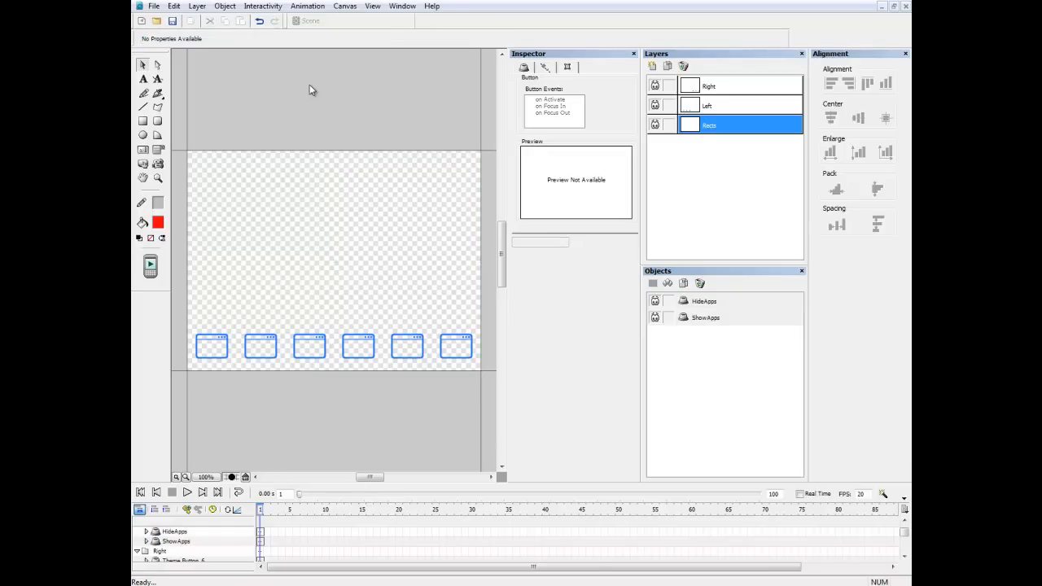
click(153, 6)
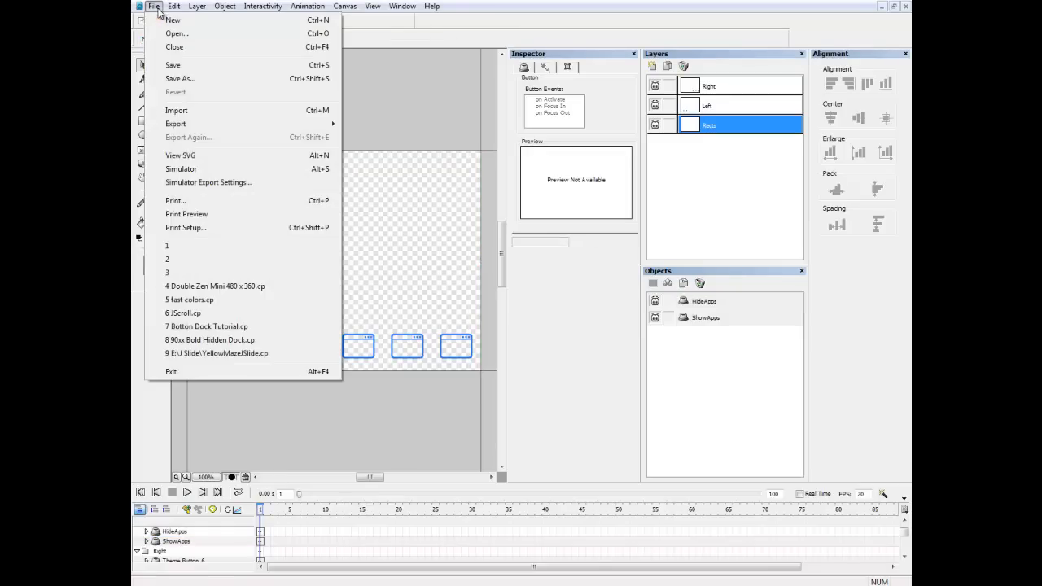
click(171, 79)
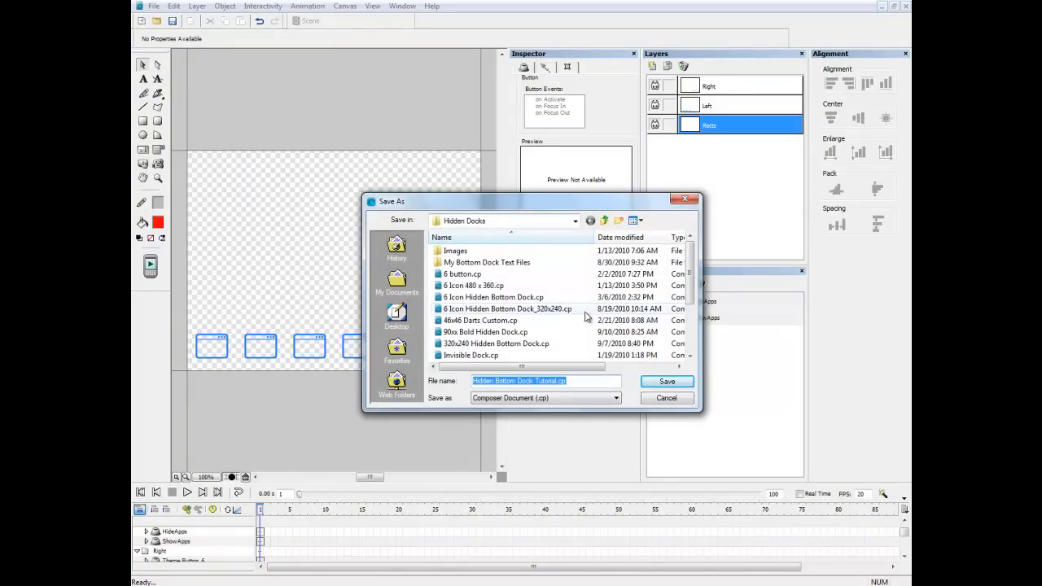
click(666, 382)
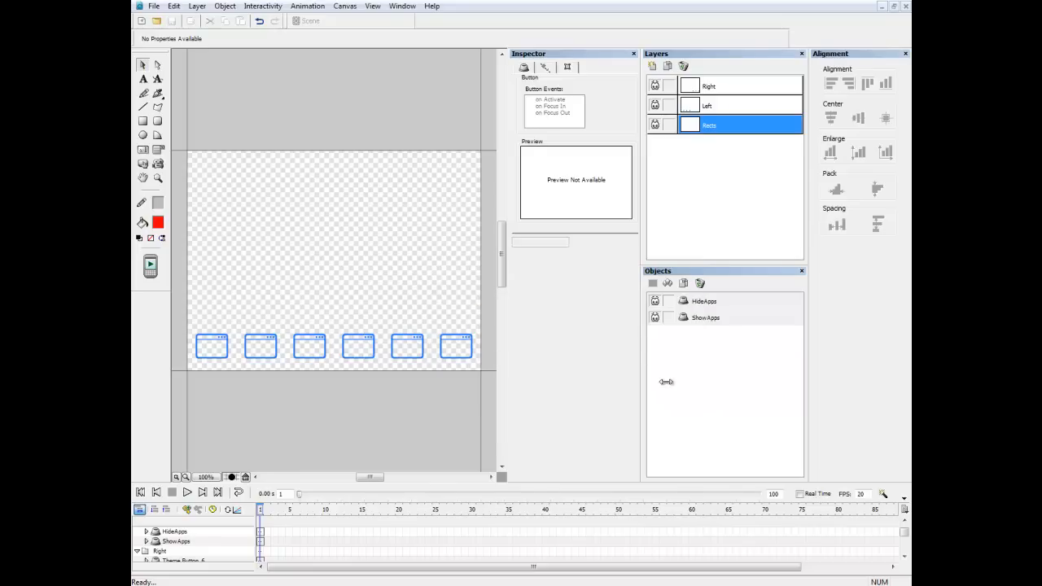
Export the document to SVG as Hidden Bottom Dock Tutorial.svg.
click(154, 7)
mouse_move(205, 123)
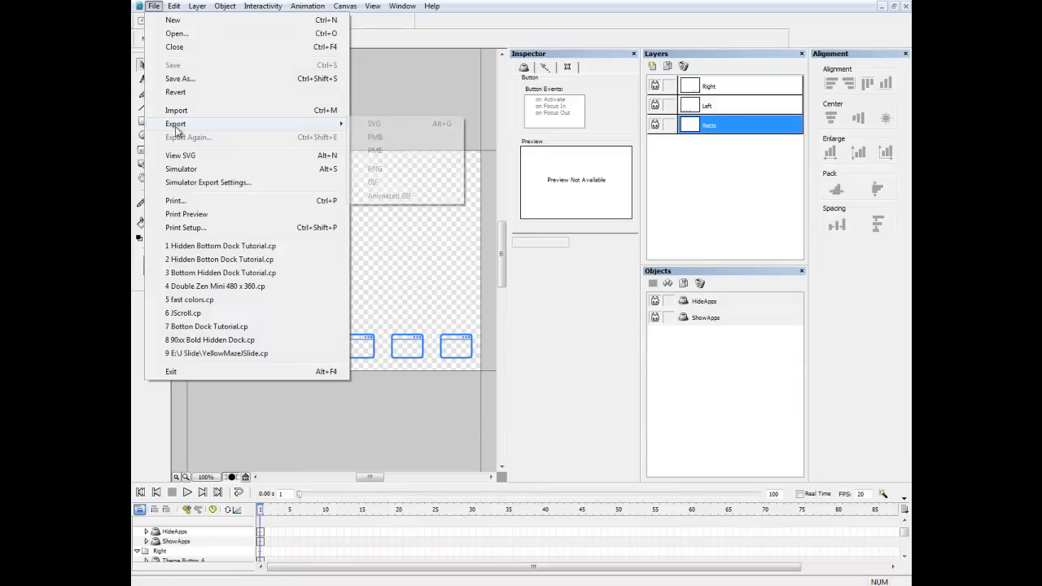
click(375, 125)
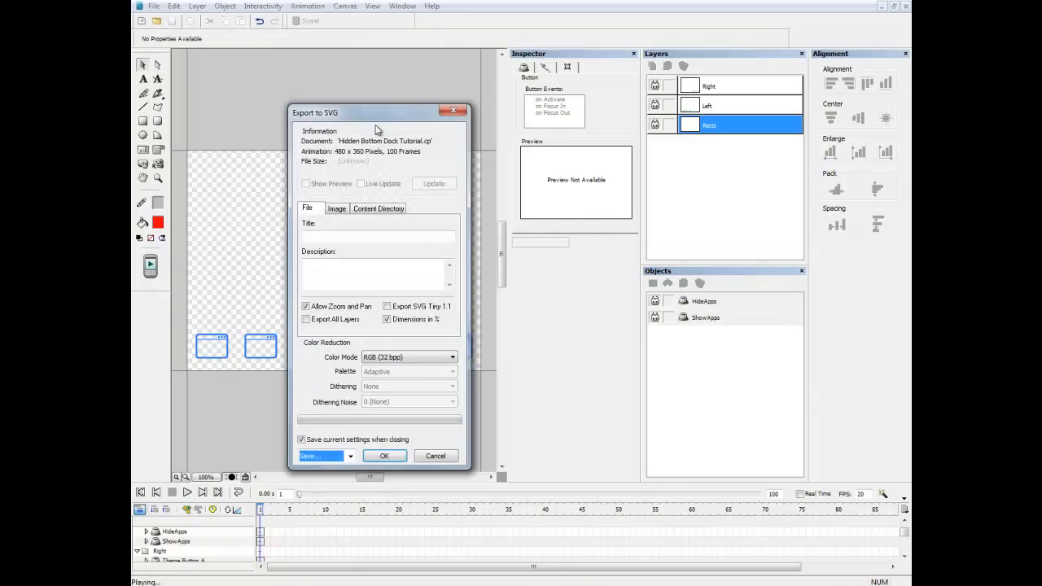
click(379, 458)
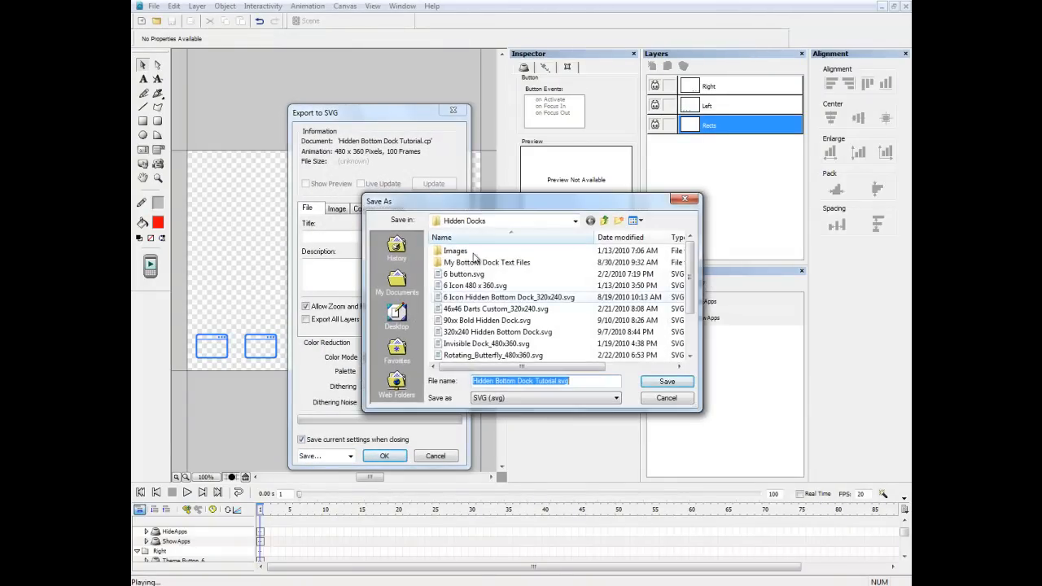
click(667, 383)
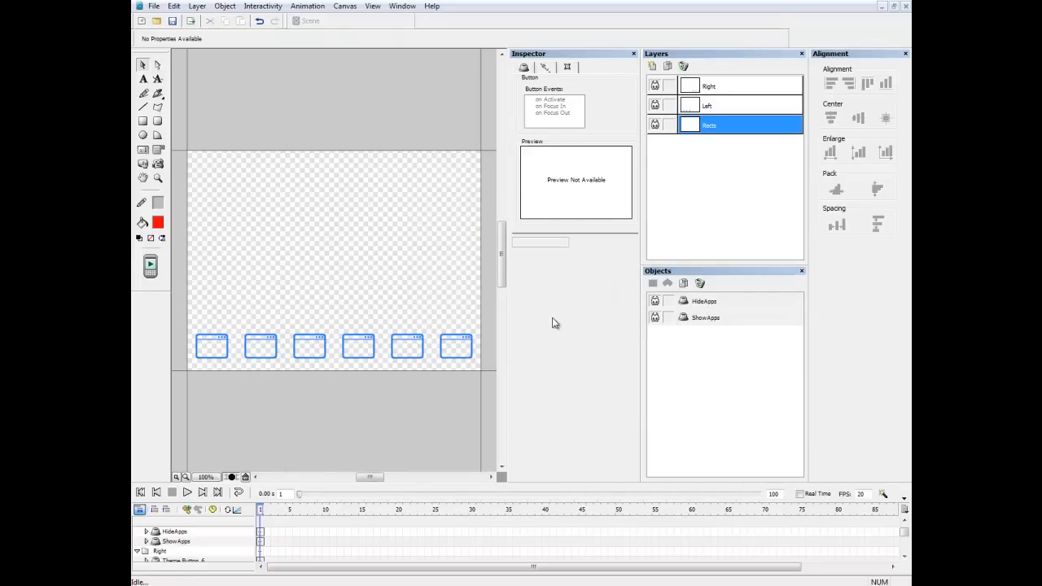
Browse to the Hidden Docks folder and open the Bottom JSlide.txt code file to review it.
click(174, 23)
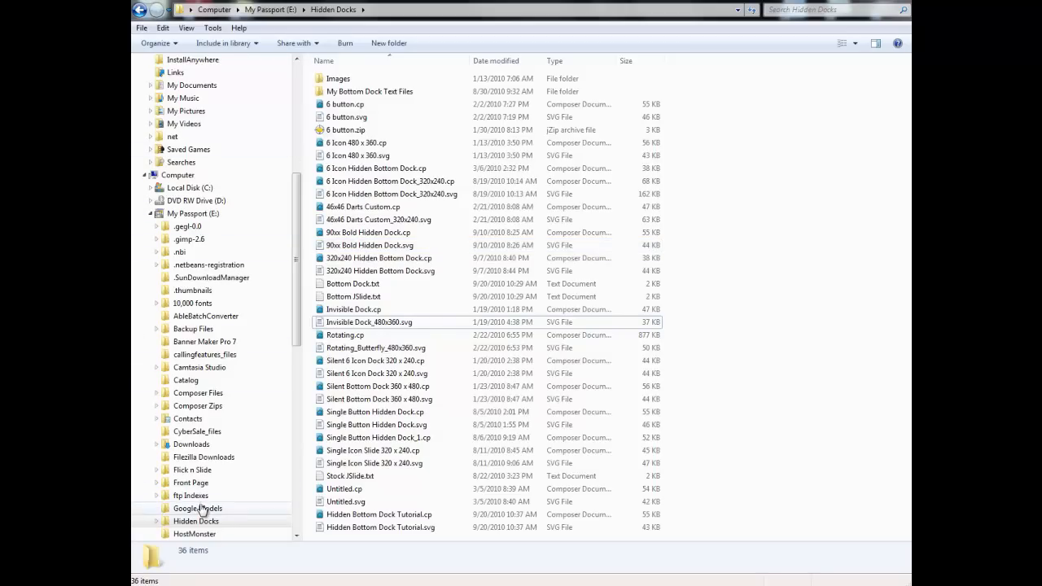
click(198, 508)
click(196, 521)
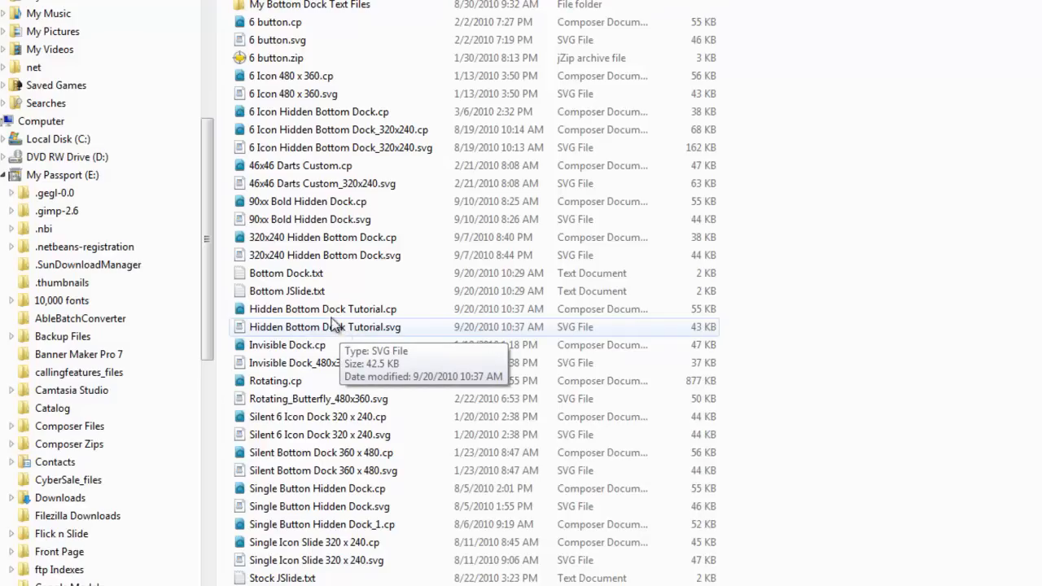
double_click(309, 276)
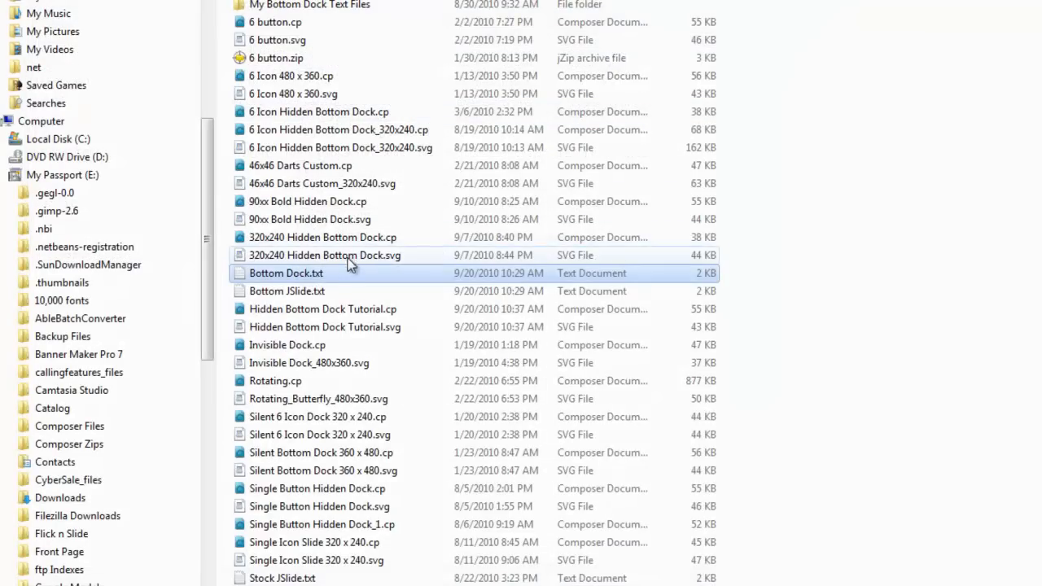
double_click(304, 293)
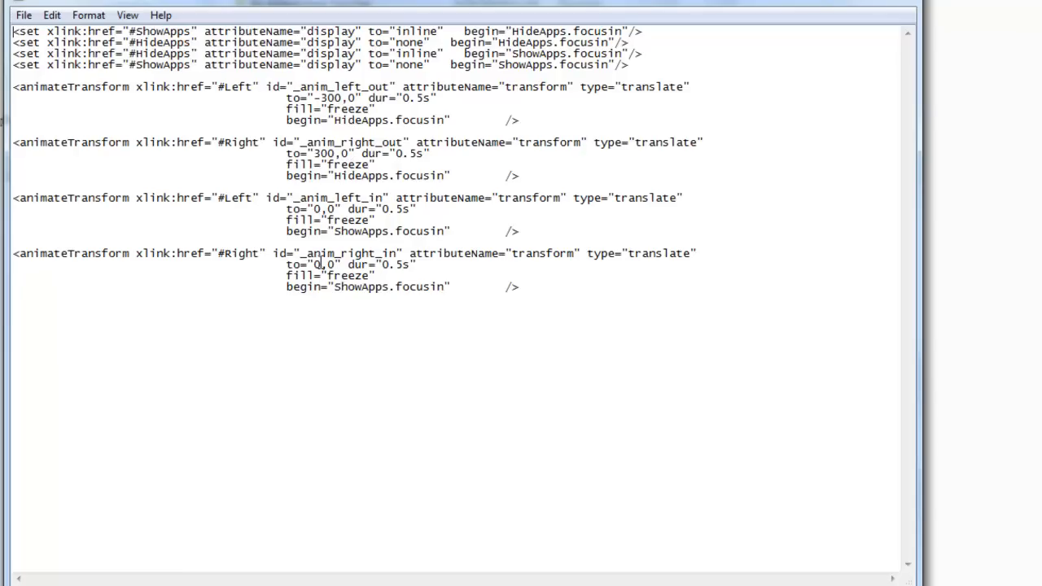
click(895, 4)
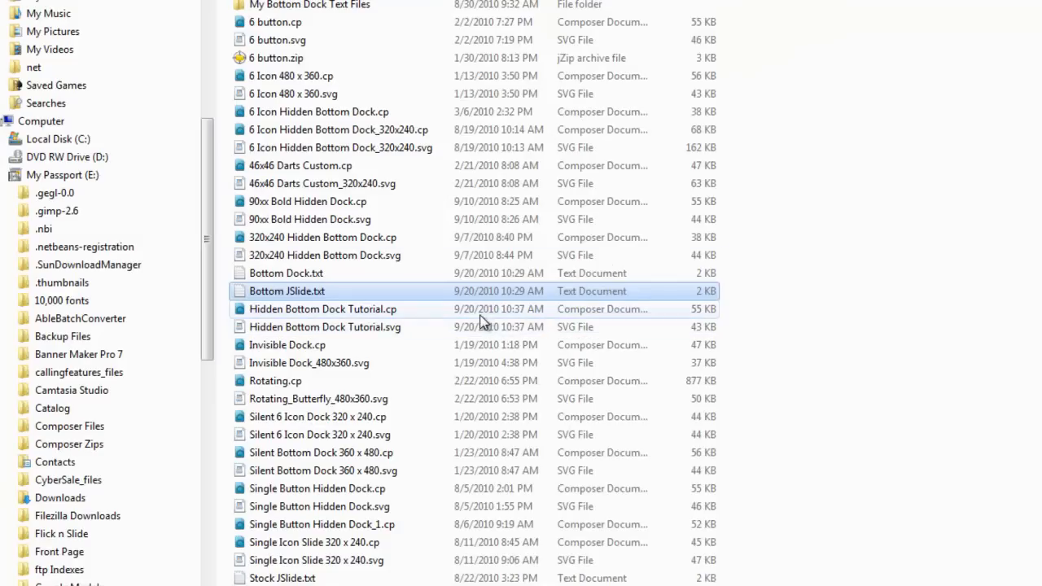
Open Bottom Dock.txt and copy all of its set and animateTransform code.
click(279, 273)
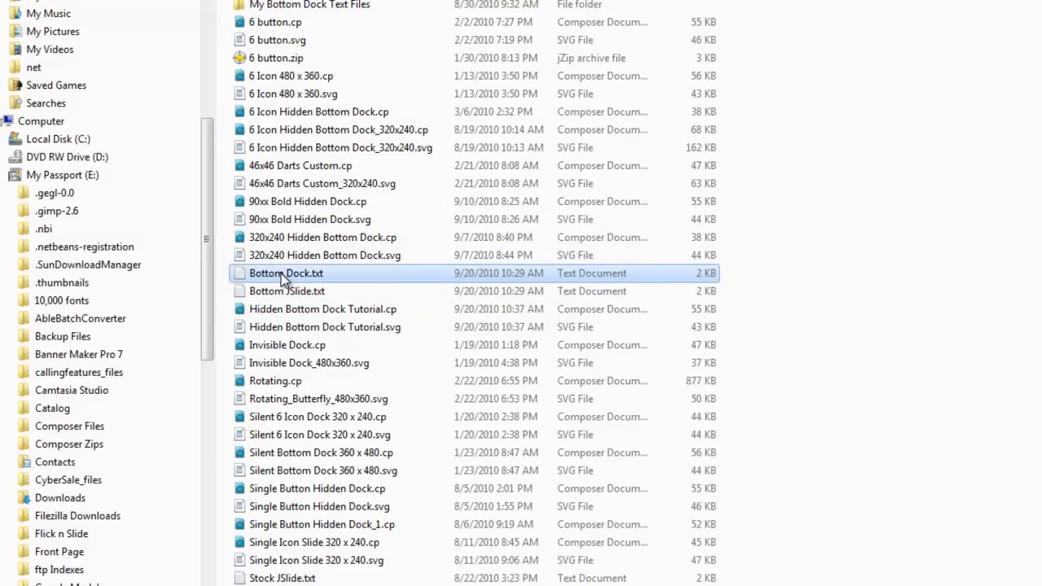
double_click(279, 273)
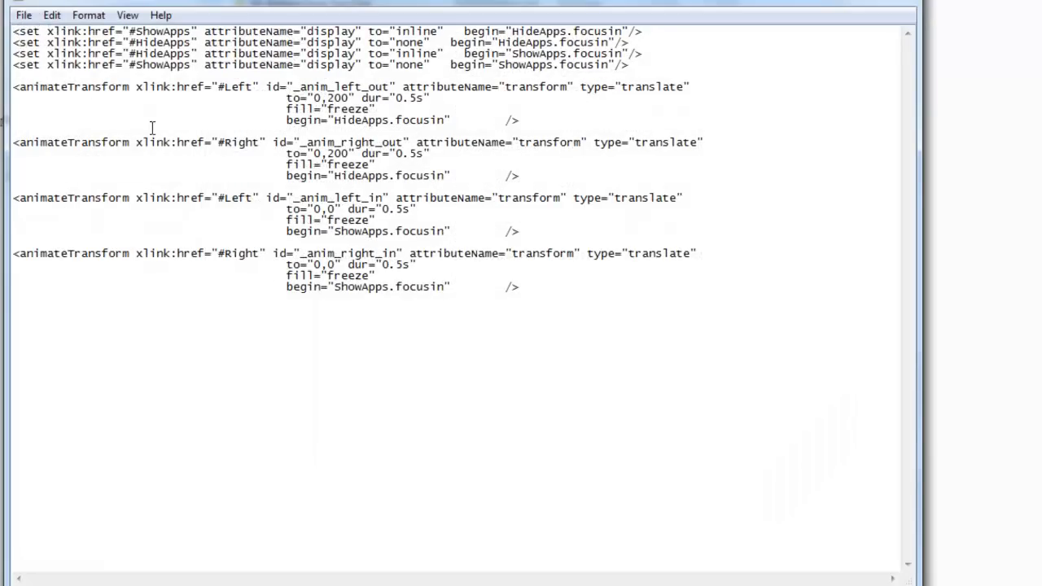
drag(16, 31, 520, 286)
key(ctrl+c)
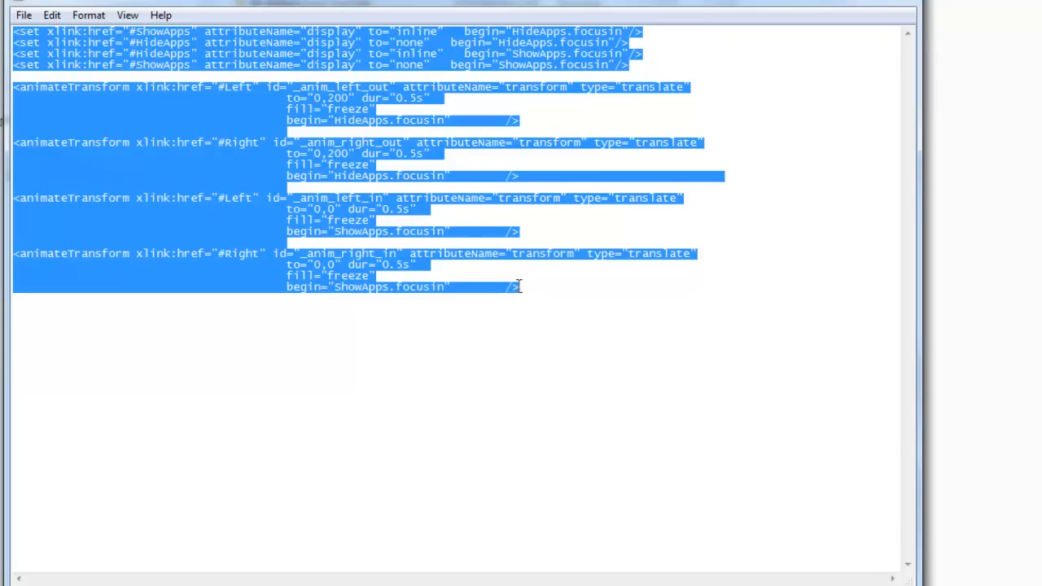
right_click(252, 167)
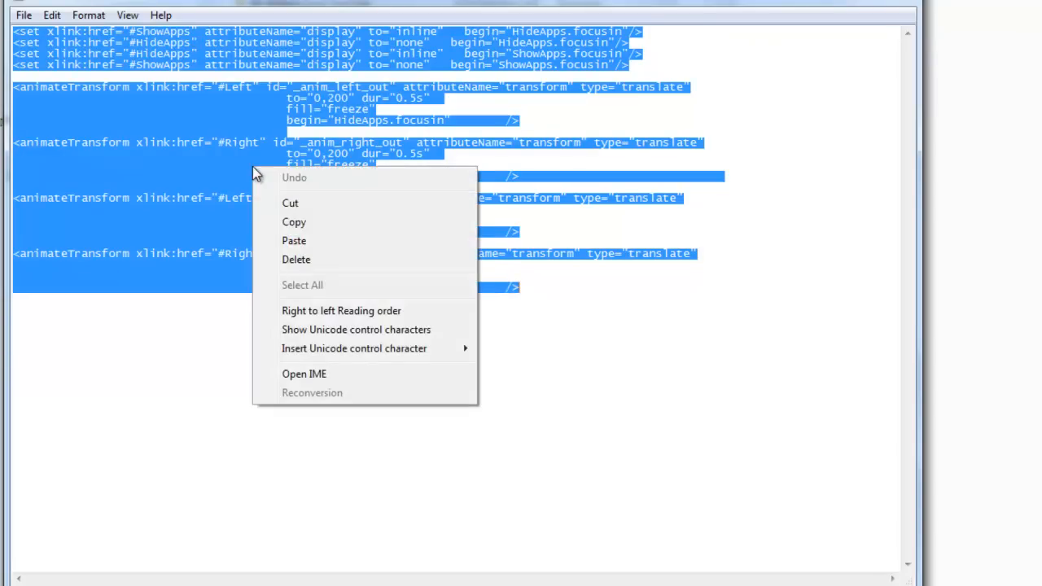
click(295, 222)
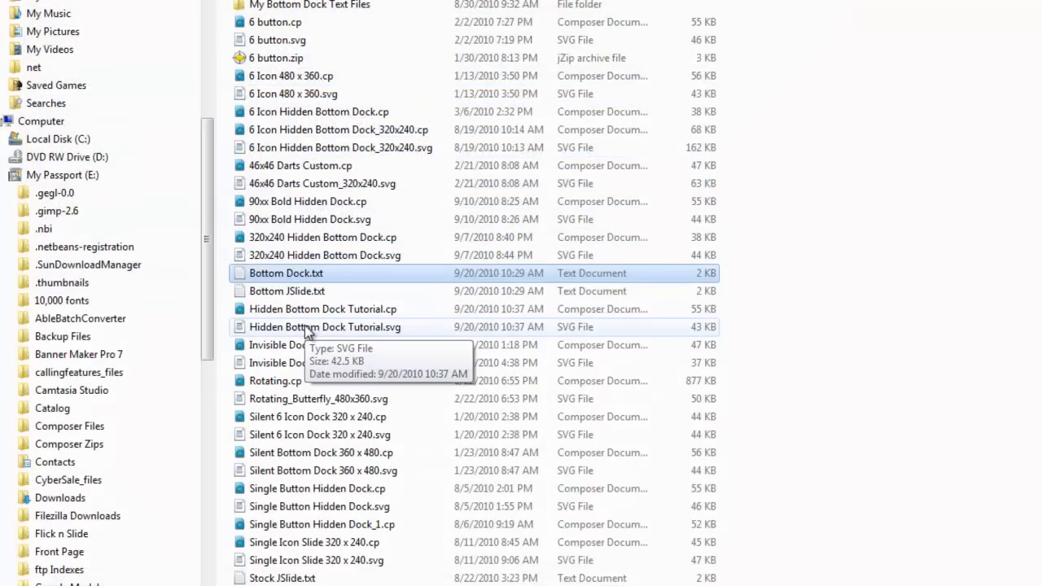
Open Hidden Bottom Dock Tutorial.svg in a text editor and delete the two ShowApps and HideApps display set lines at the end.
double_click(307, 328)
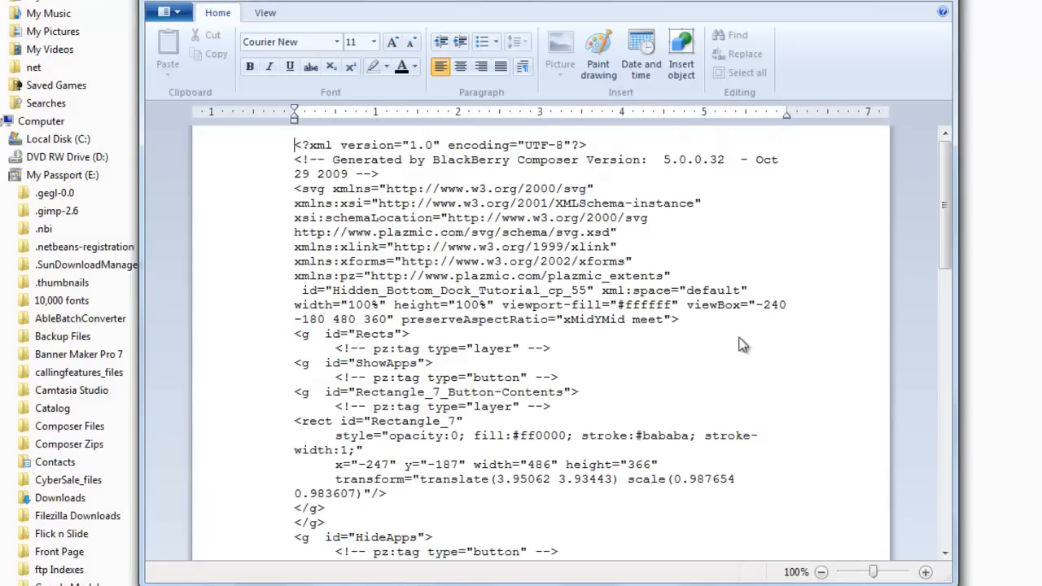
drag(944, 146, 944, 550)
click(321, 525)
drag(321, 524, 288, 477)
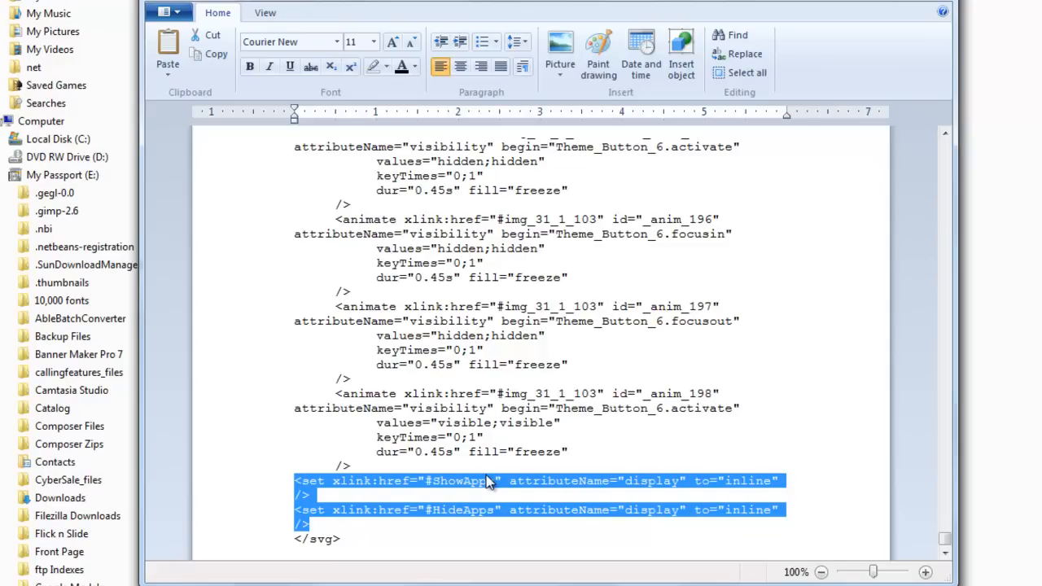
key(Delete)
Add blank lines after the last animate element and paste the copied set and animateTransform code before the closing svg tag.
click(358, 466)
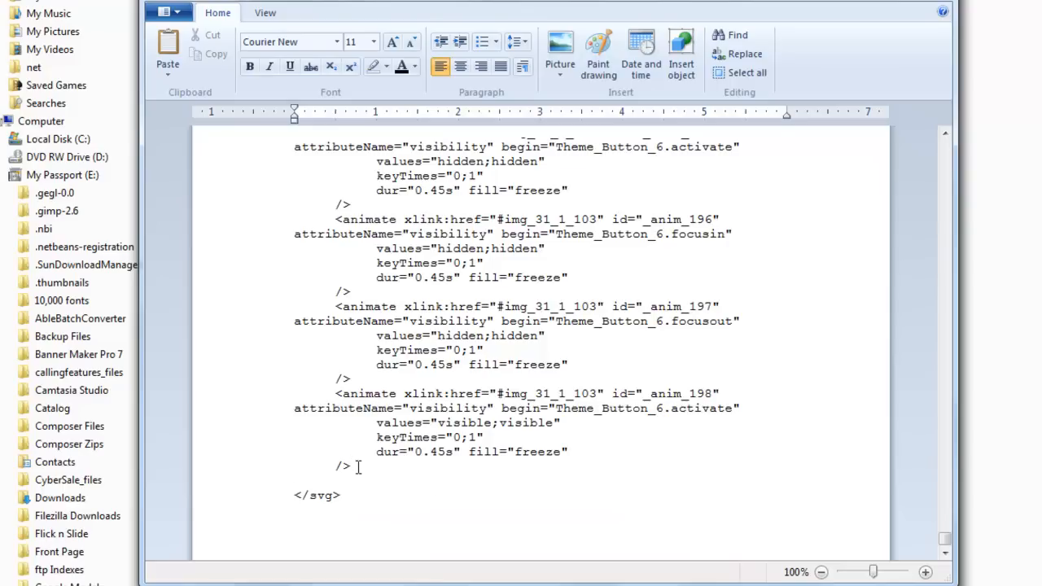
key(Return)
key(Return)
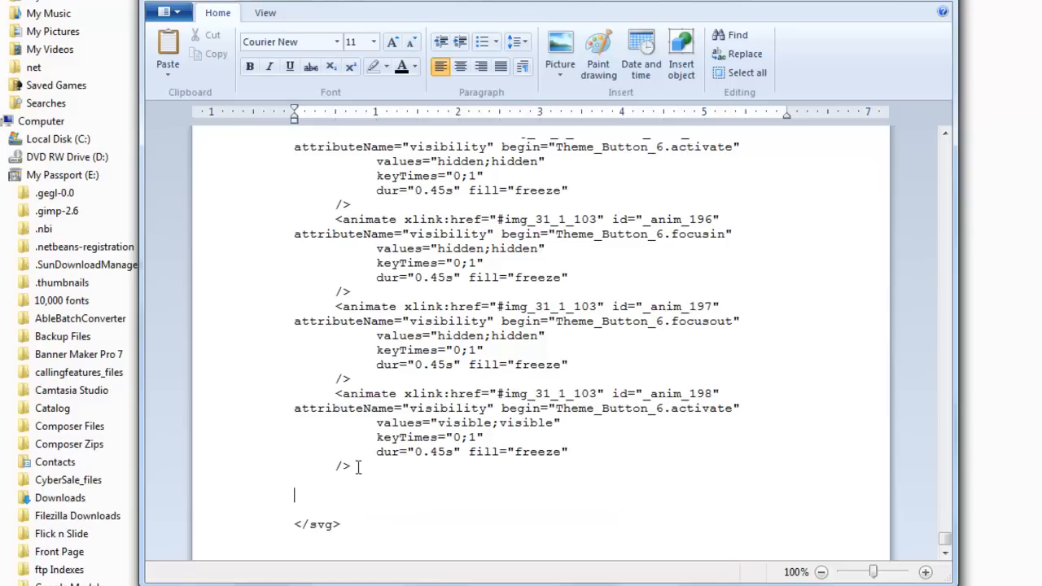
right_click(301, 495)
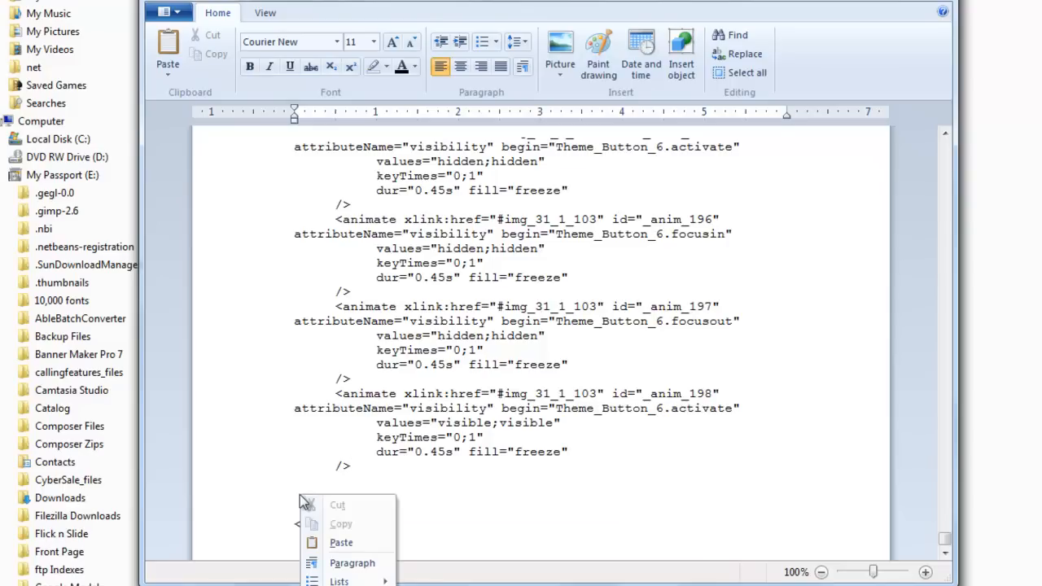
click(355, 540)
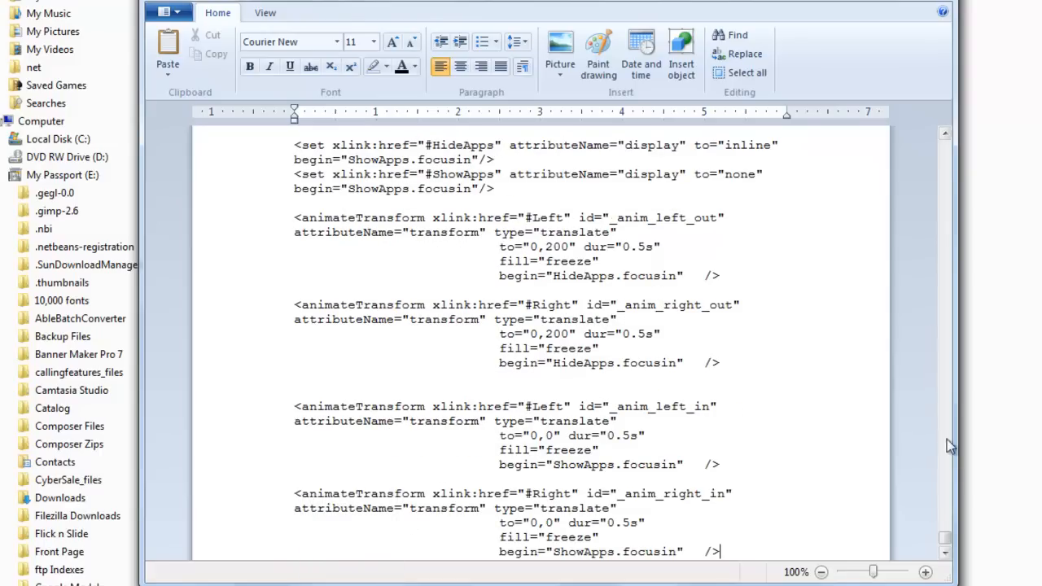
Save the file as Hidden Bottom Dock Tutorial.svg in text format, replacing the existing file, and close the editor.
click(166, 13)
click(202, 154)
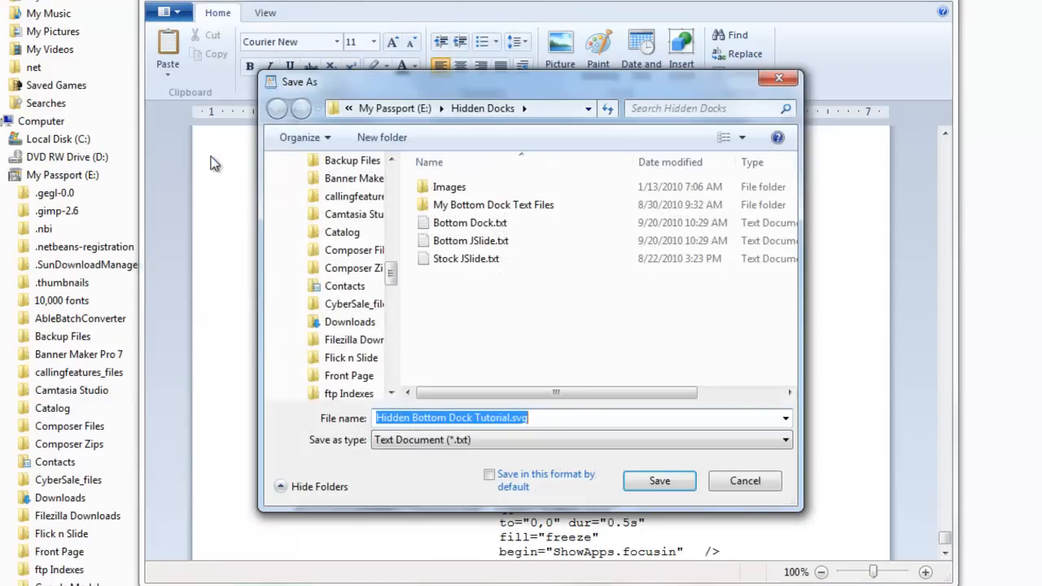
click(786, 443)
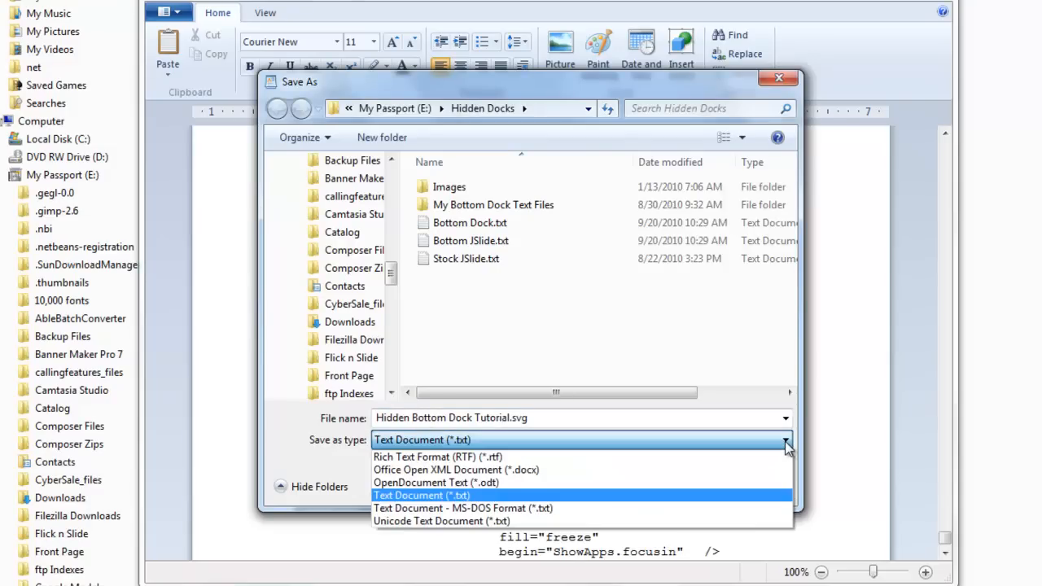
click(786, 443)
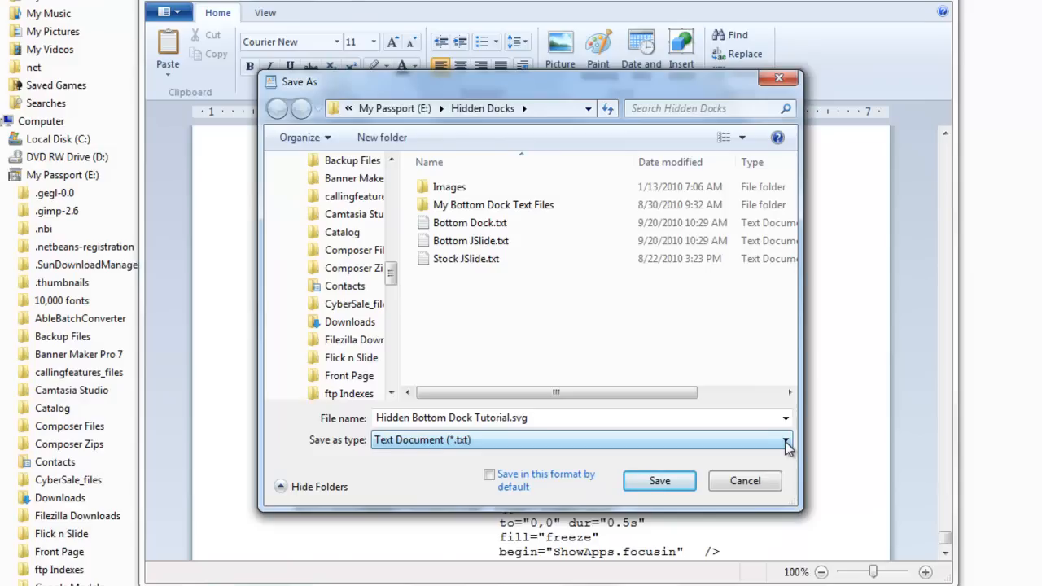
click(658, 479)
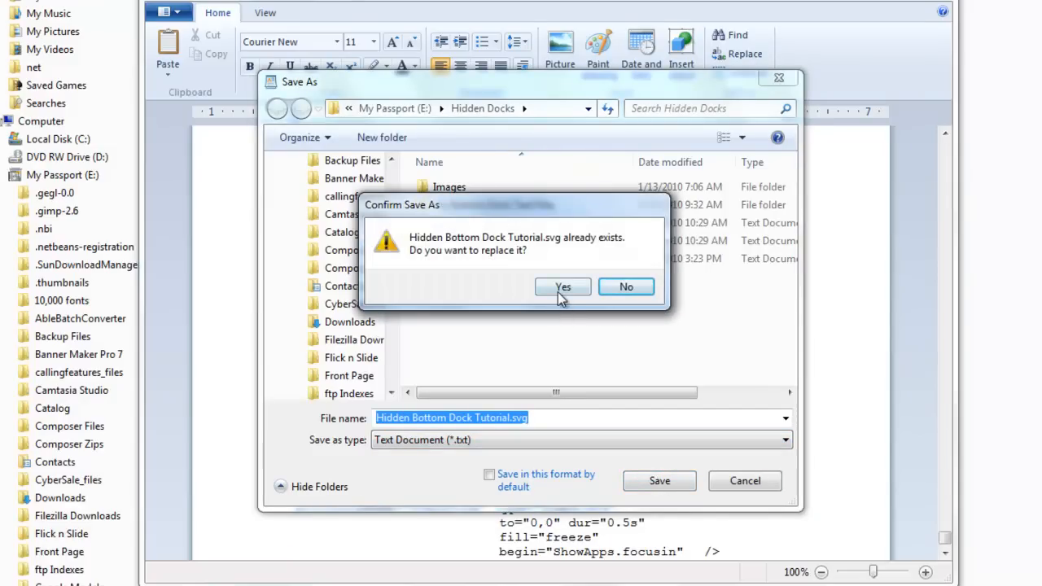
click(559, 295)
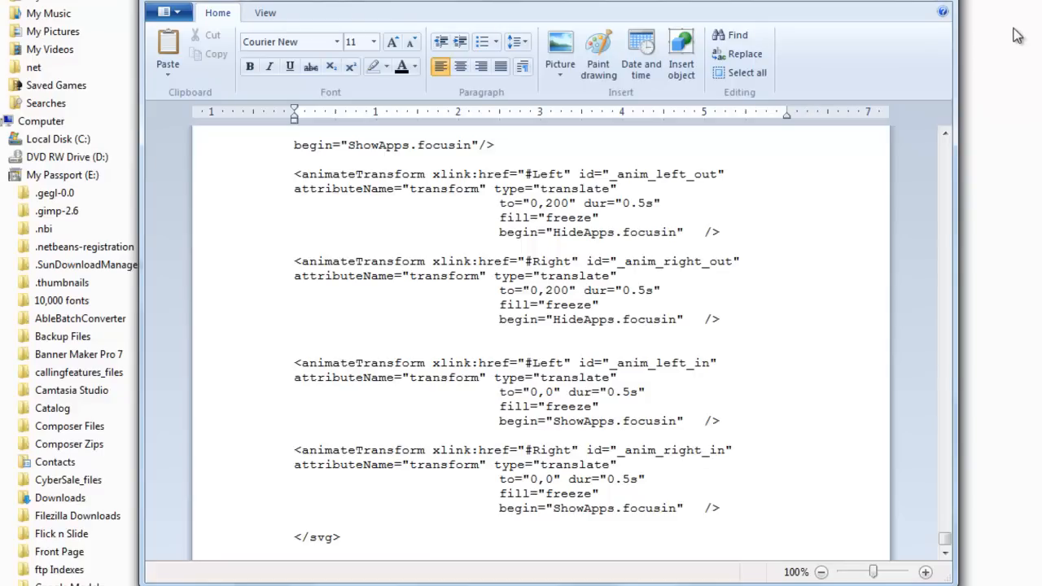
click(936, 1)
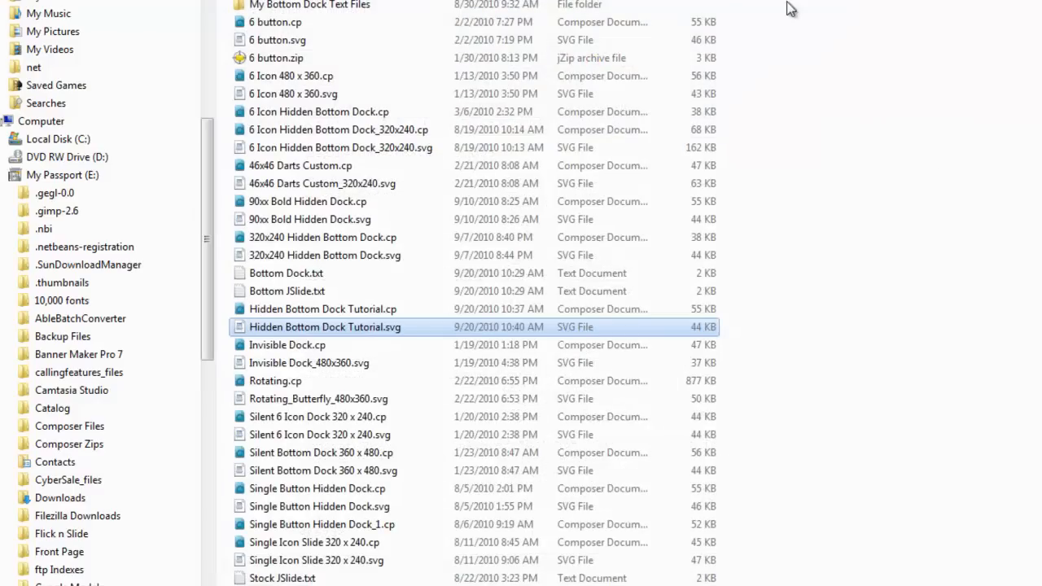